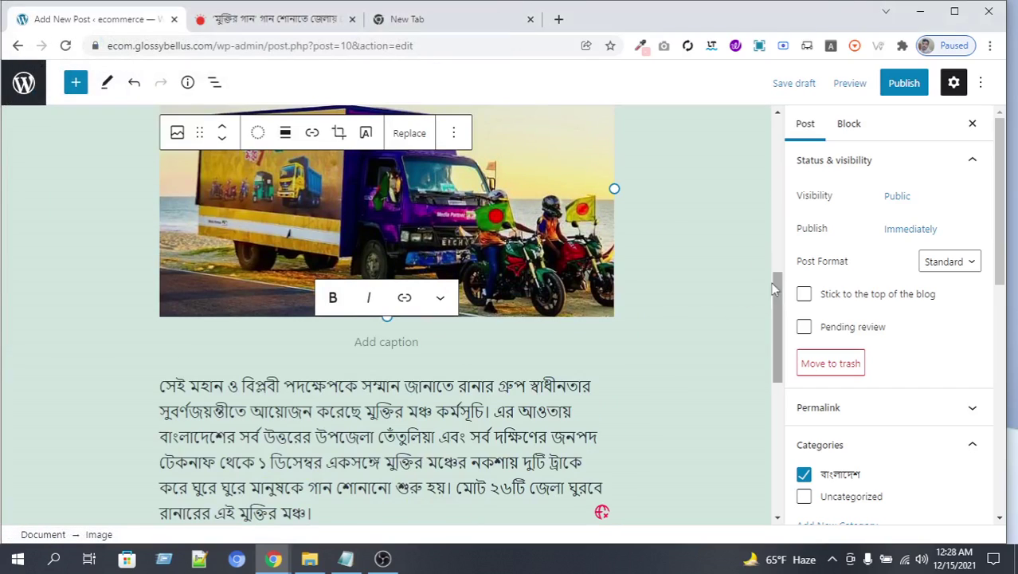
- Check the post content down to its end and publish the post
{"action": "scroll", "coordinate": [771, 258], "scroll_direction": "up", "scroll_amount": 3}
{"action": "left_click_drag", "start_coordinate": [771, 266], "coordinate": [740, 493]}
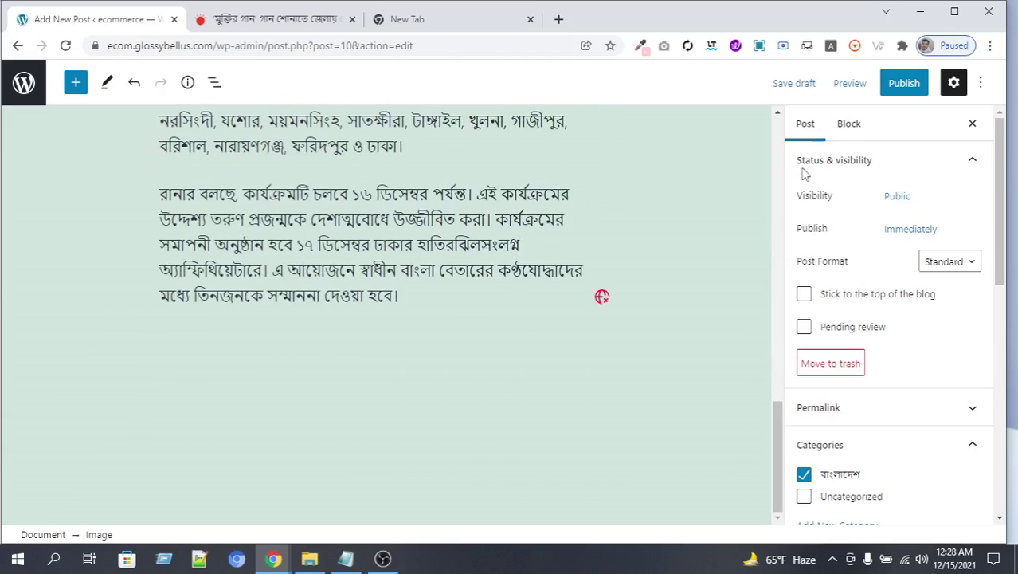
{"action": "left_click", "coordinate": [900, 84]}
{"action": "left_click", "coordinate": [851, 88]}
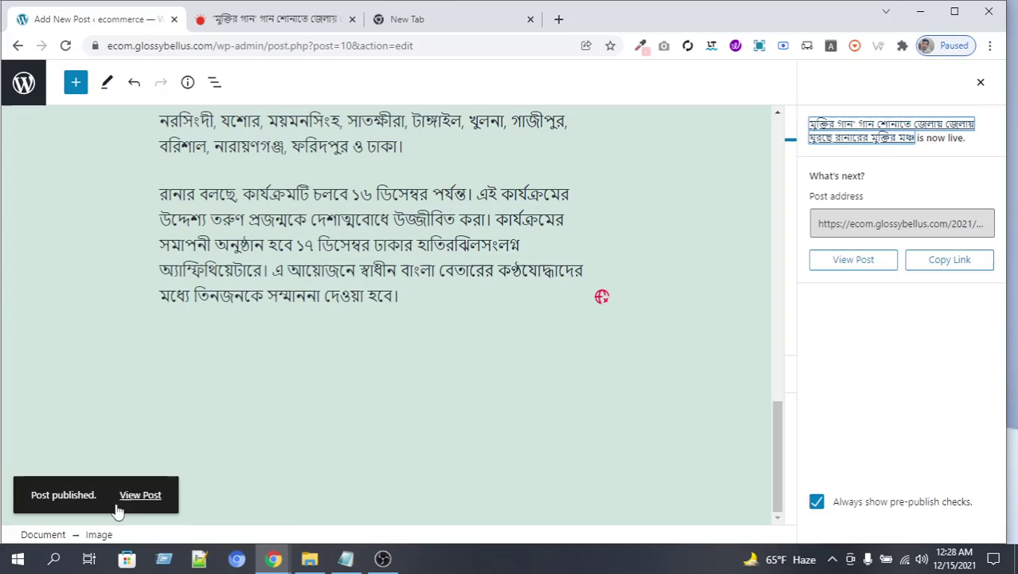
- Open the published post in a new browser tab and review its title, image, category and tags
{"action": "right_click", "coordinate": [140, 494]}
{"action": "left_click", "coordinate": [173, 354]}
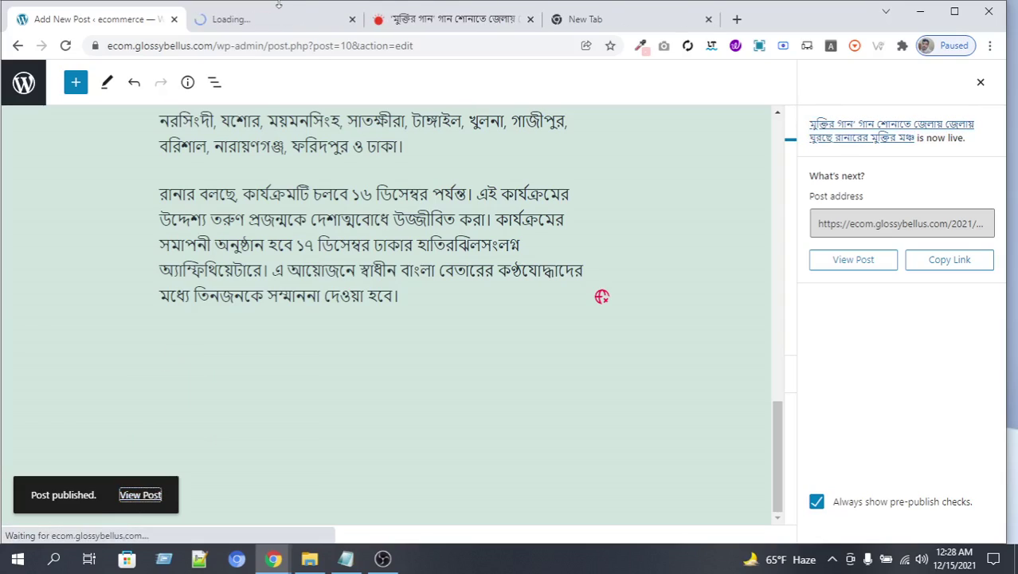
{"action": "left_click", "coordinate": [271, 19]}
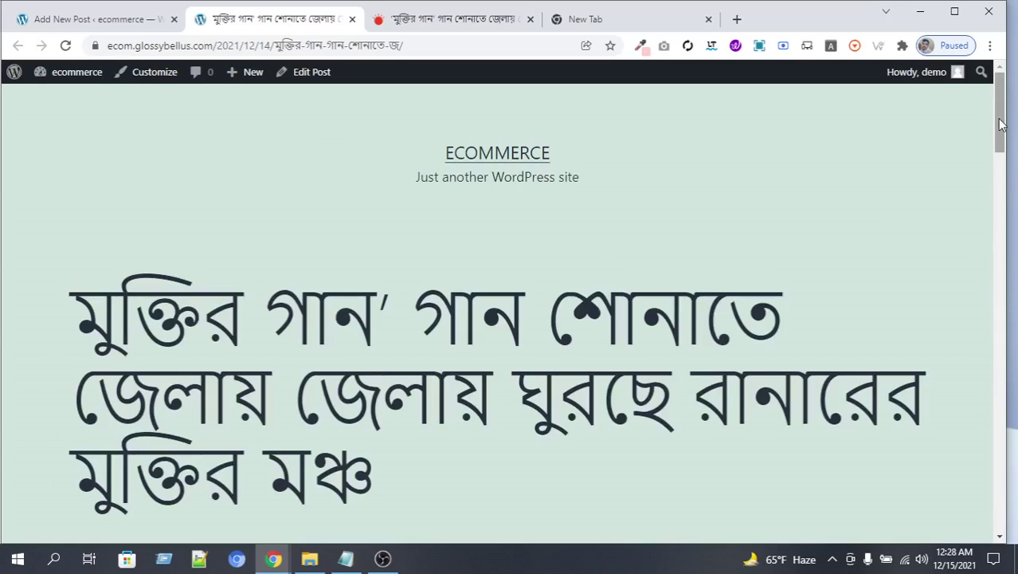
{"action": "scroll", "coordinate": [954, 248], "scroll_direction": "down", "scroll_amount": 3}
{"action": "left_click_drag", "start_coordinate": [95, 178], "coordinate": [391, 352]}
{"action": "left_click", "coordinate": [386, 351]}
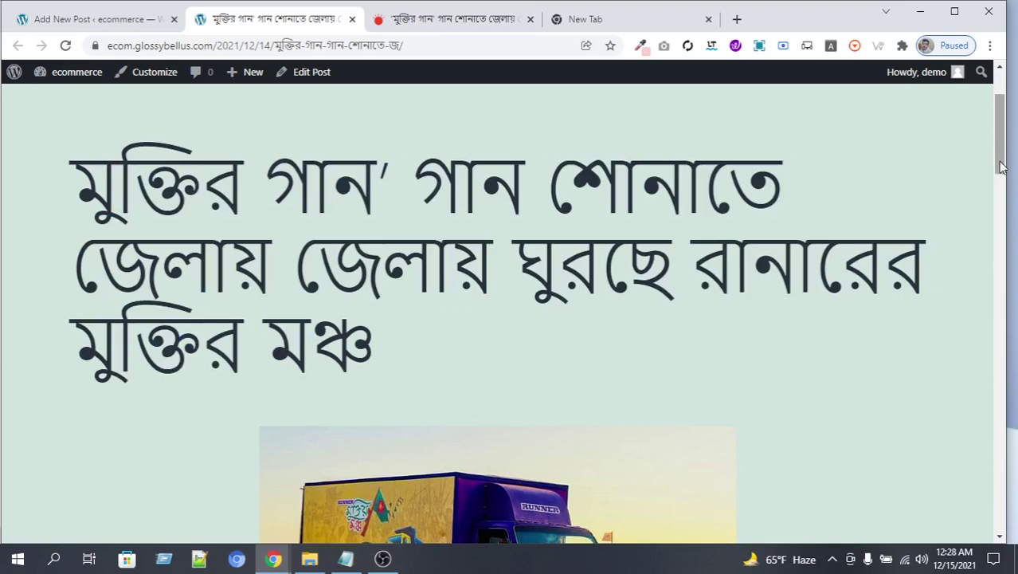
{"action": "left_click_drag", "start_coordinate": [995, 163], "coordinate": [984, 369]}
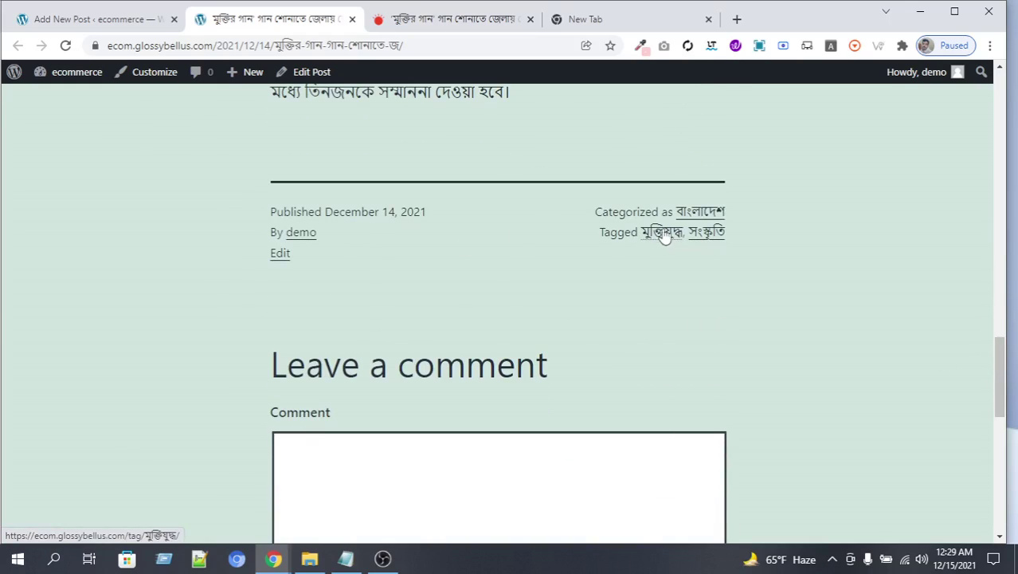
{"action": "left_click_drag", "start_coordinate": [1000, 374], "coordinate": [934, 129]}
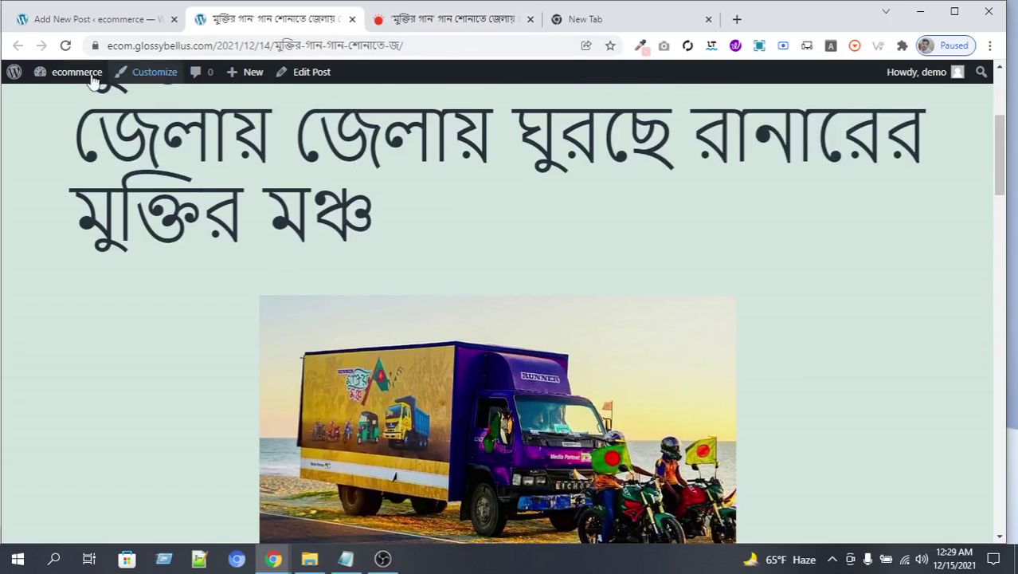
- Return from the post editor to the site's post categories and add a new category named demo
{"action": "left_click", "coordinate": [68, 24]}
{"action": "left_click", "coordinate": [22, 91]}
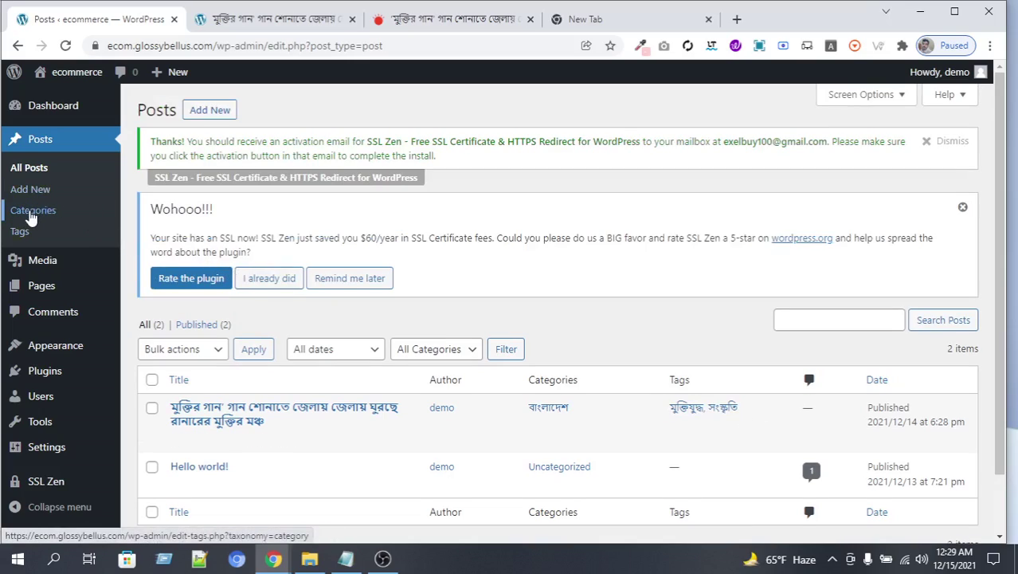
{"action": "left_click", "coordinate": [33, 211]}
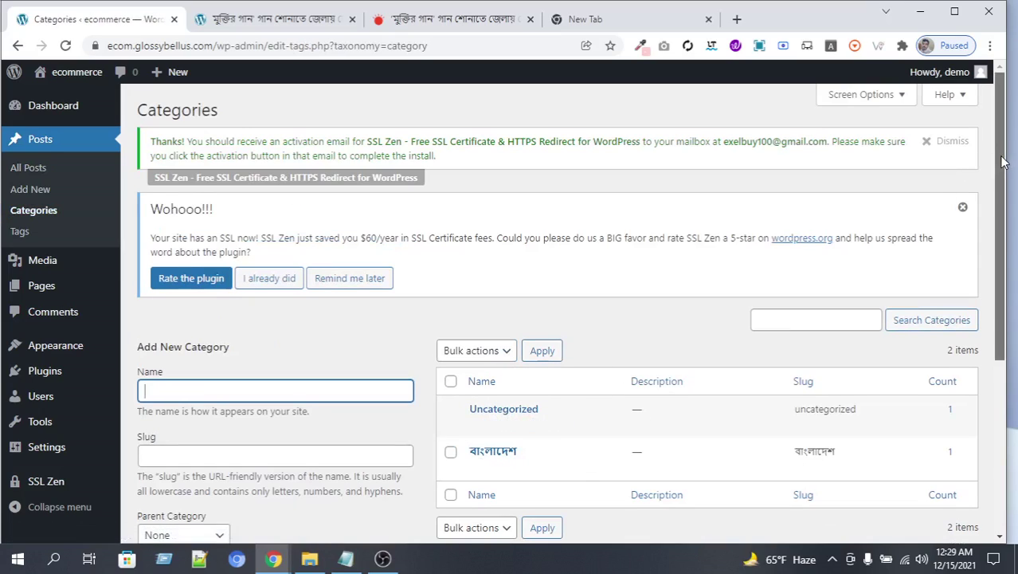
{"action": "scroll", "coordinate": [409, 271], "scroll_direction": "down", "scroll_amount": 2}
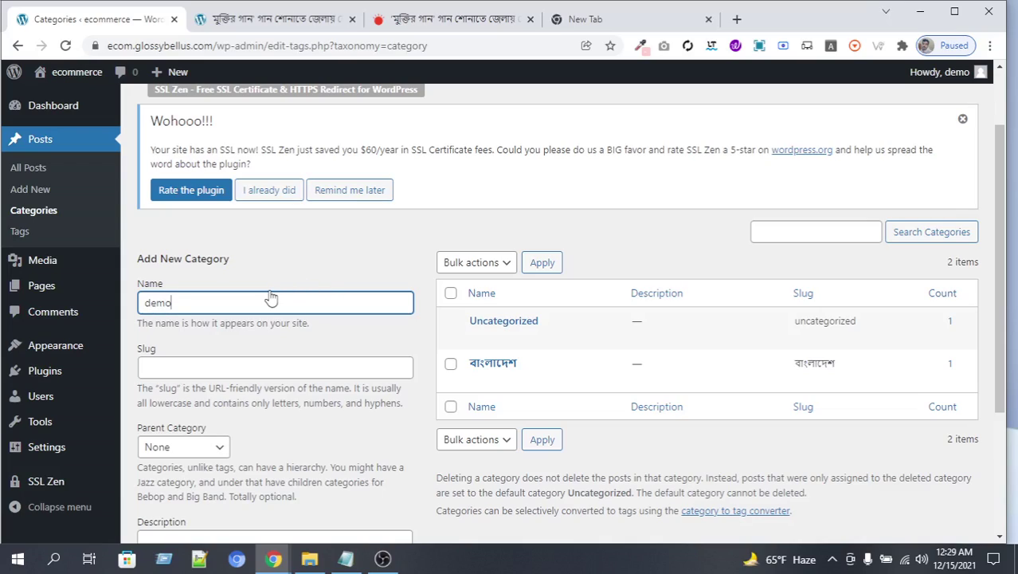
{"action": "left_click_drag", "start_coordinate": [1002, 225], "coordinate": [994, 421]}
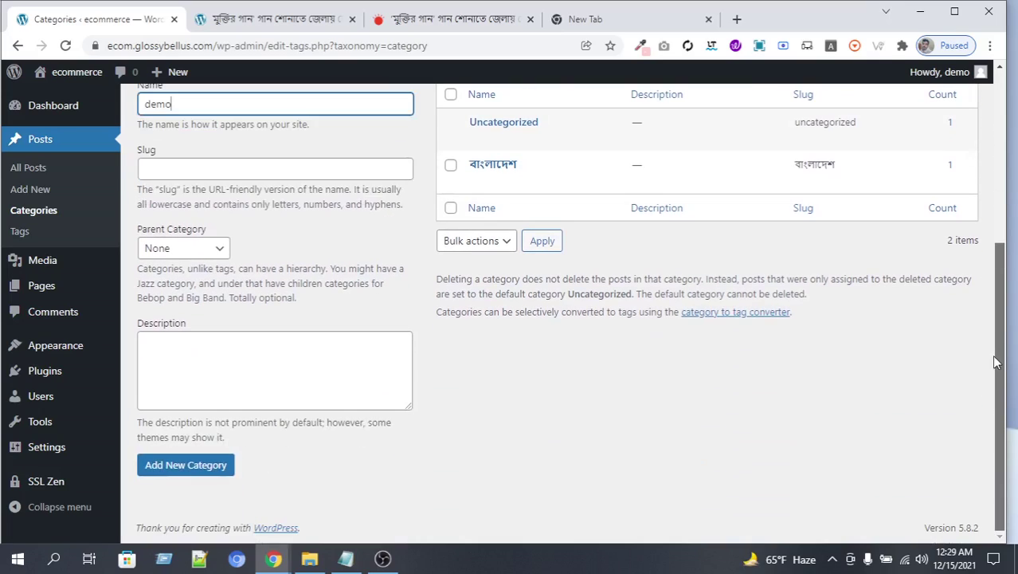
{"action": "left_click", "coordinate": [157, 468]}
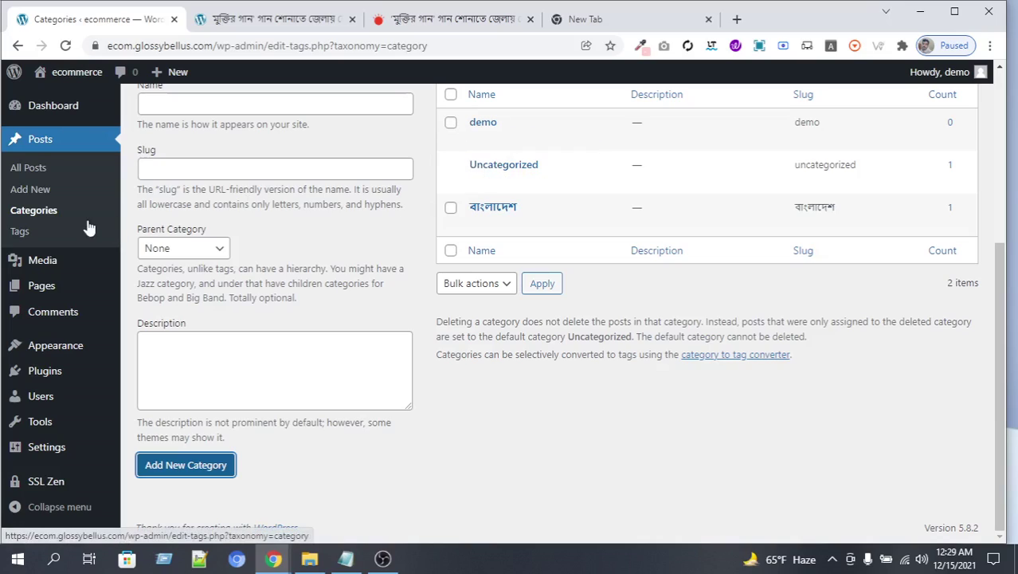
- Add a new post tag named demo
{"action": "left_click", "coordinate": [19, 232]}
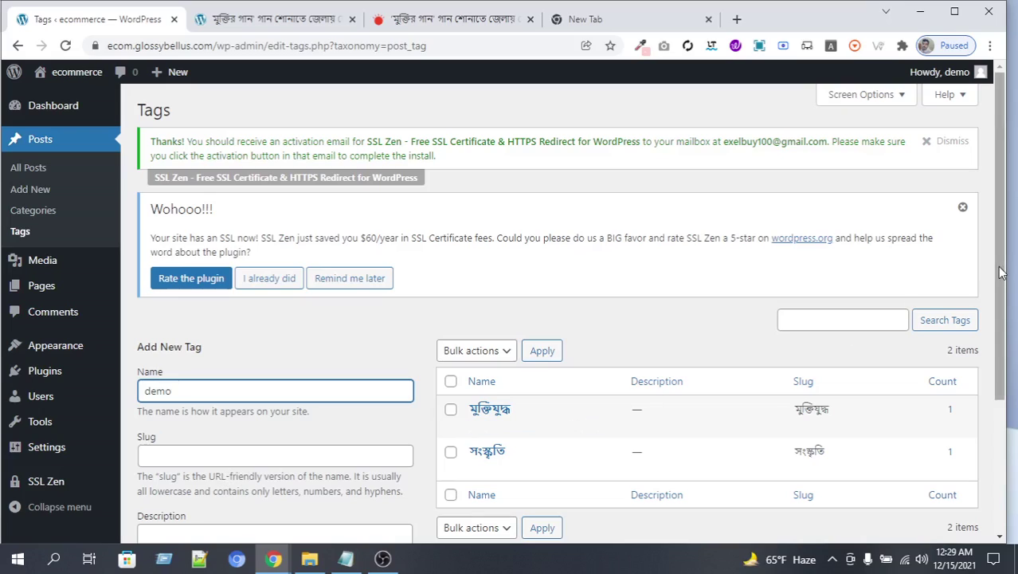
{"action": "scroll", "coordinate": [616, 371], "scroll_direction": "down", "scroll_amount": 2}
{"action": "left_click", "coordinate": [168, 515]}
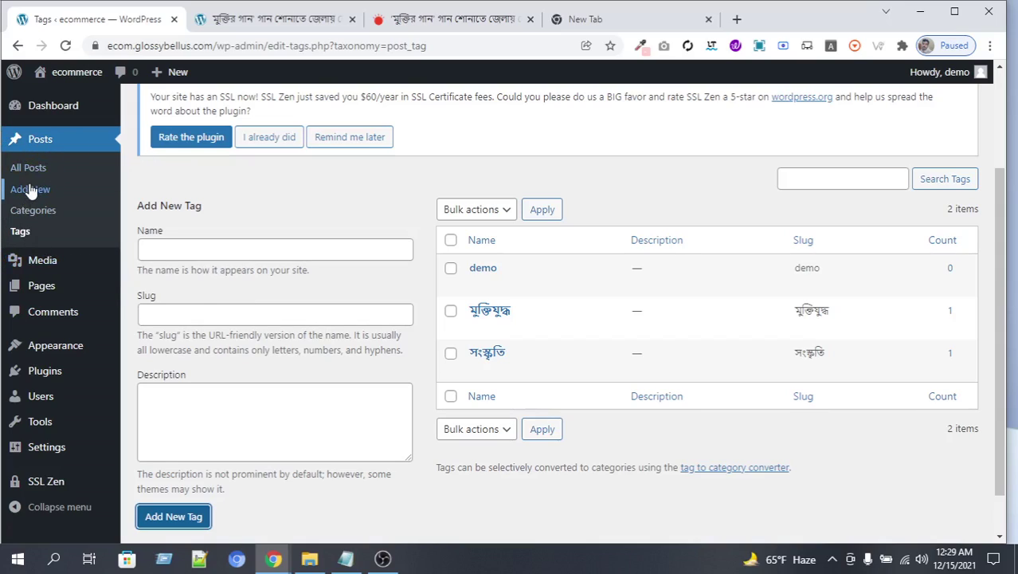
- Upload the prothomalo-bangla truck image from the Music folder to the media library
{"action": "mouse_move", "coordinate": [36, 266]}
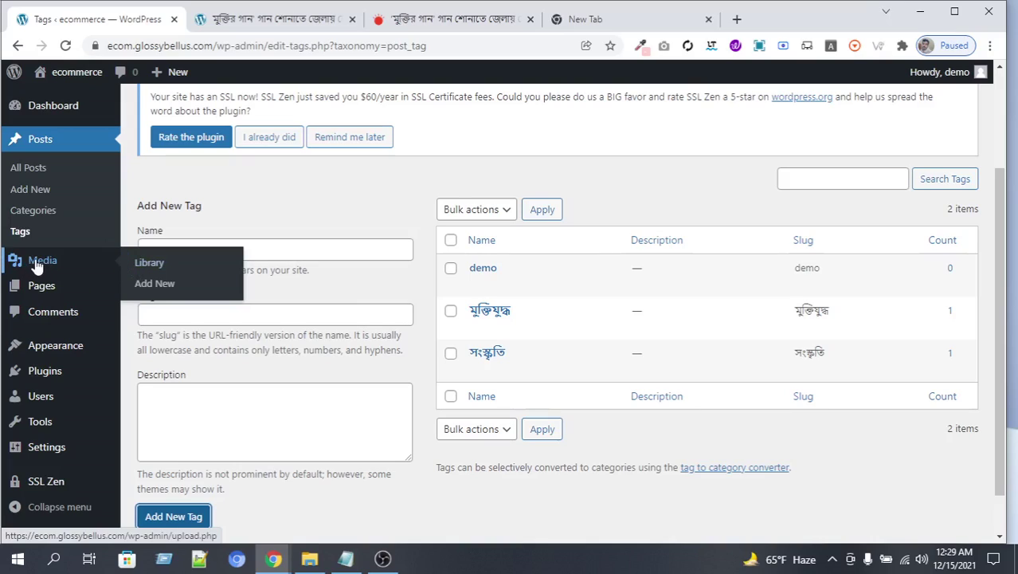
{"action": "left_click", "coordinate": [37, 266]}
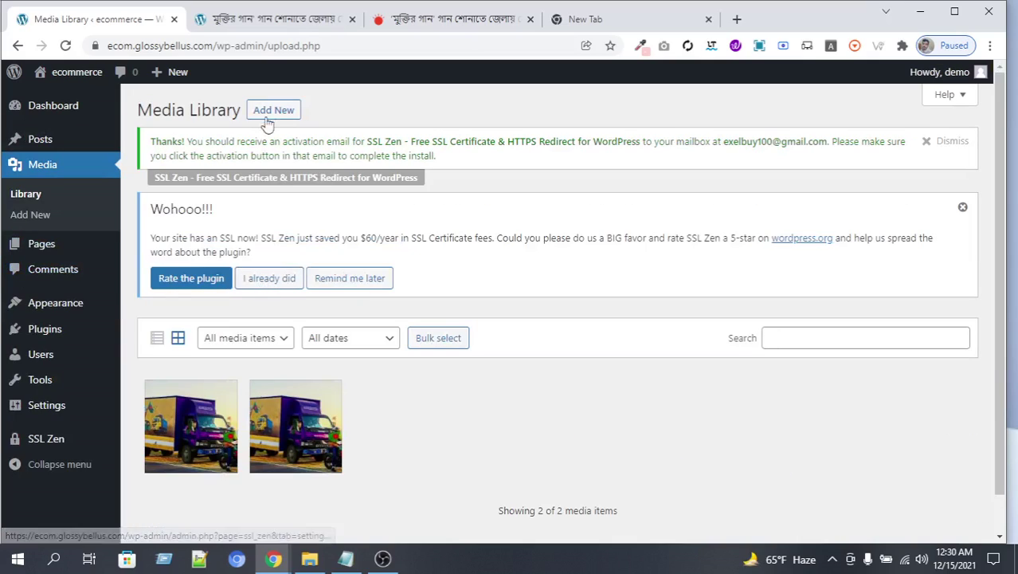
{"action": "left_click", "coordinate": [274, 111]}
{"action": "left_click", "coordinate": [567, 404]}
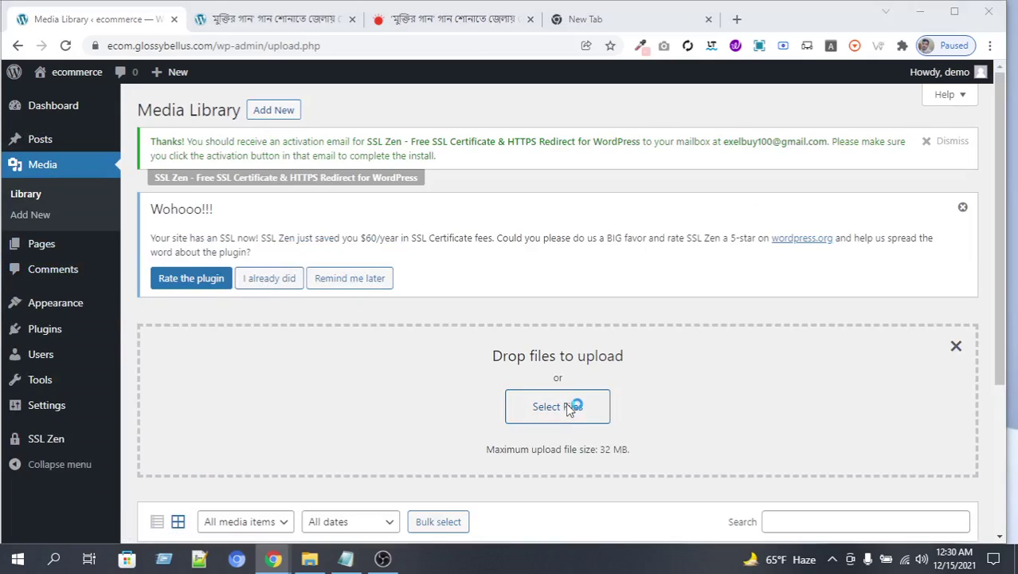
{"action": "left_click", "coordinate": [263, 195]}
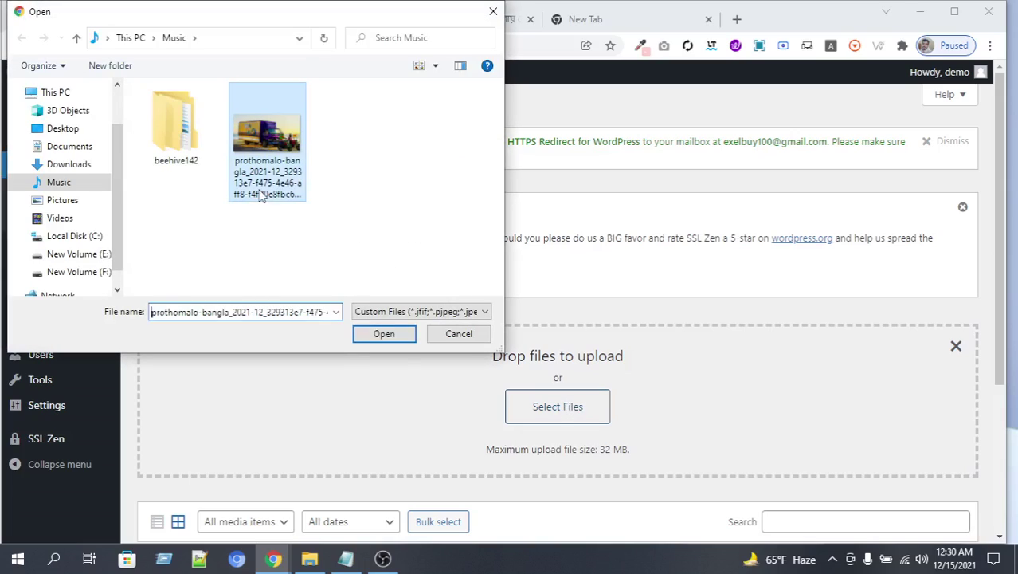
{"action": "left_click", "coordinate": [372, 339]}
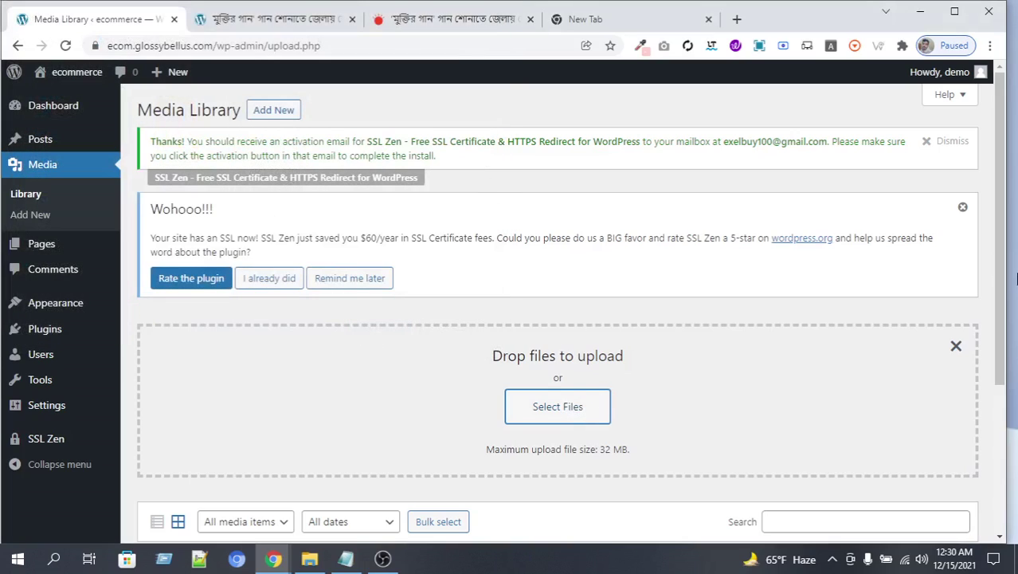
{"action": "left_click_drag", "start_coordinate": [997, 279], "coordinate": [996, 376]}
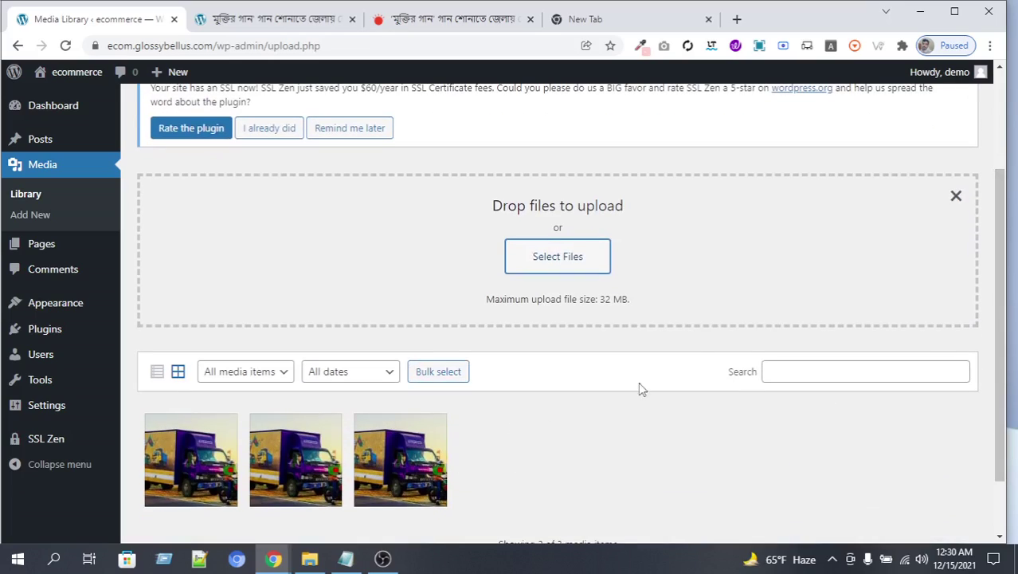
- Create a new page titled Home, publish it and return to the list of all pages
{"action": "mouse_move", "coordinate": [33, 251]}
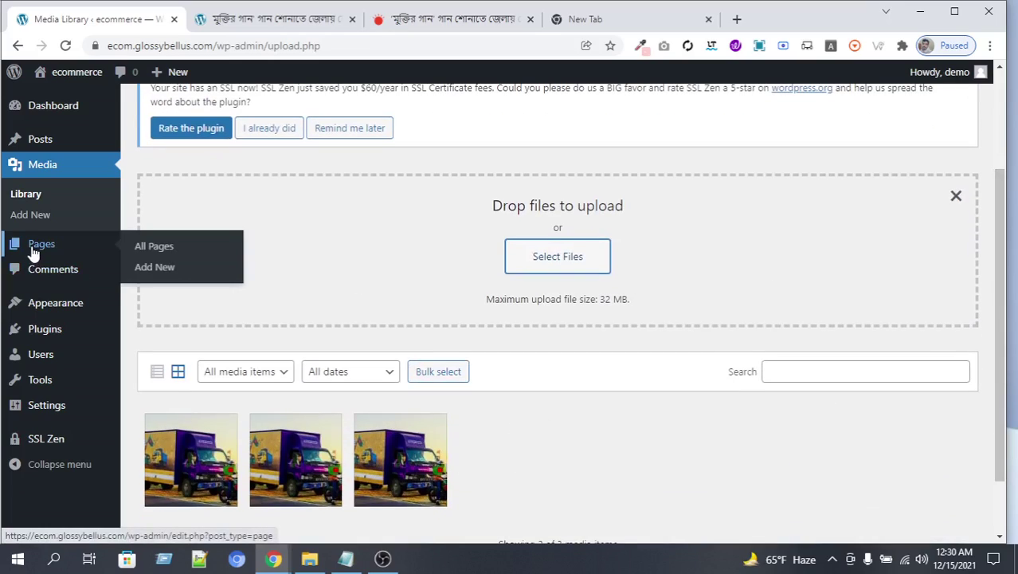
{"action": "left_click", "coordinate": [155, 249]}
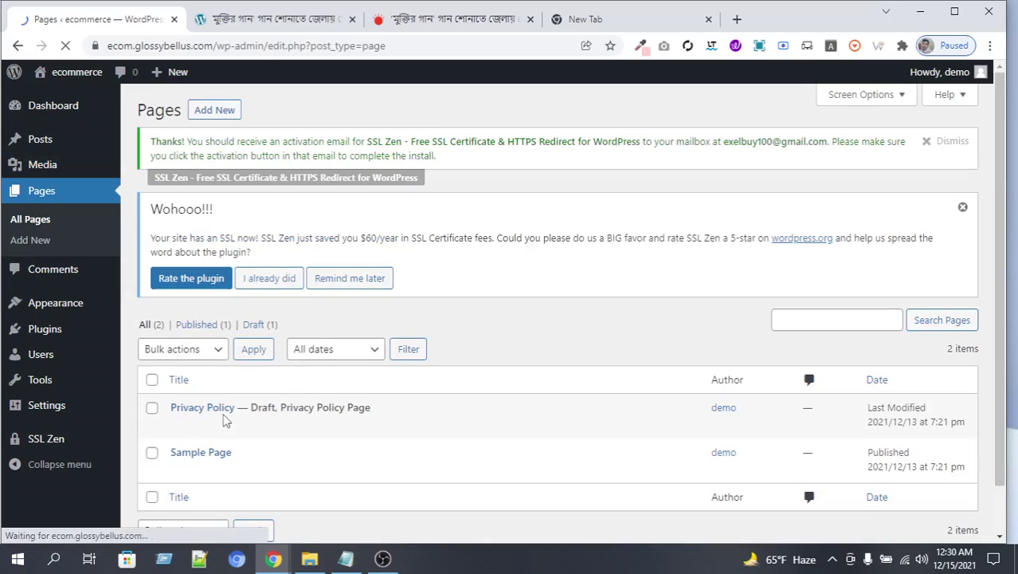
{"action": "left_click", "coordinate": [213, 111]}
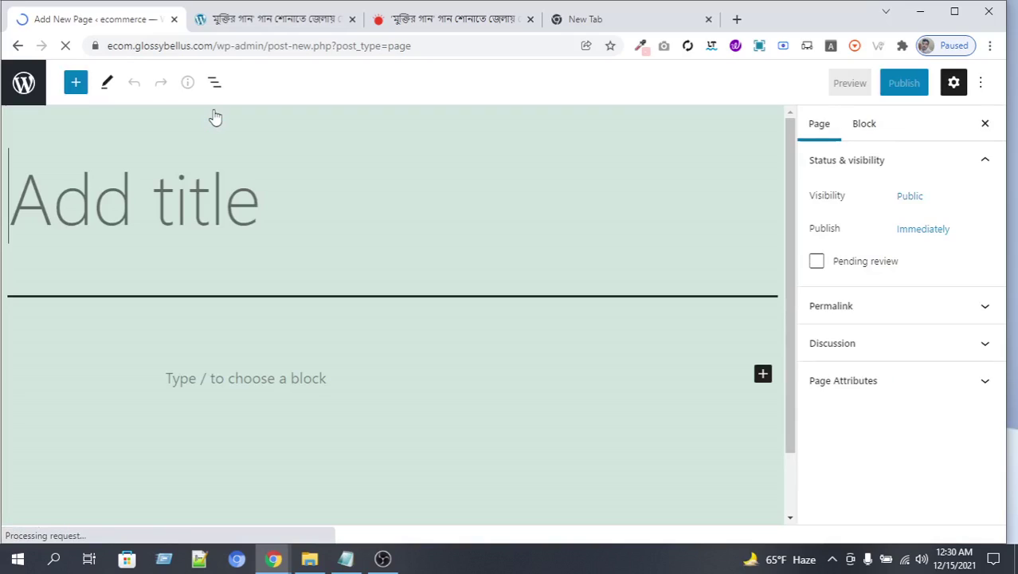
{"action": "type", "text": "Home"}
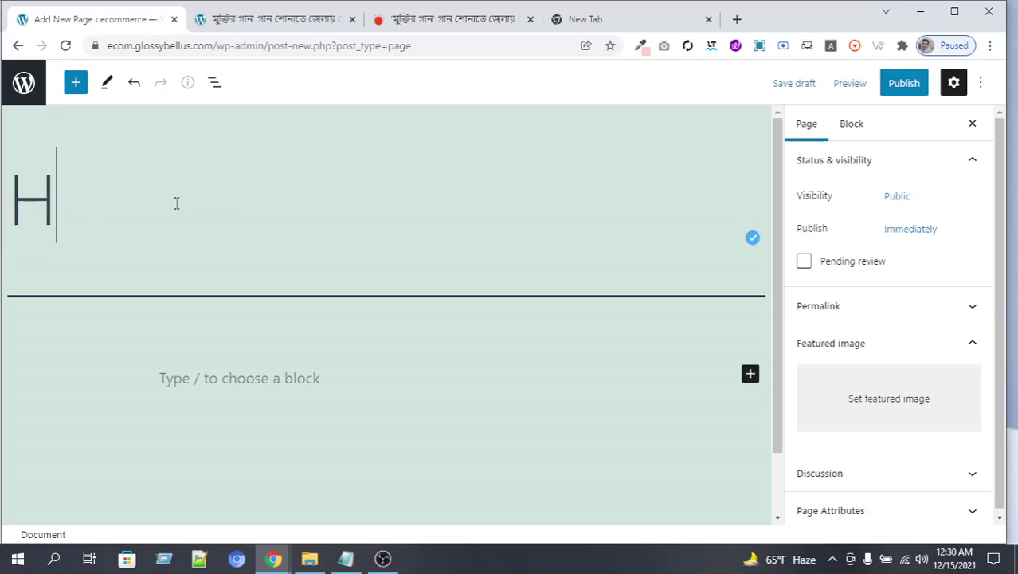
{"action": "left_click", "coordinate": [908, 88]}
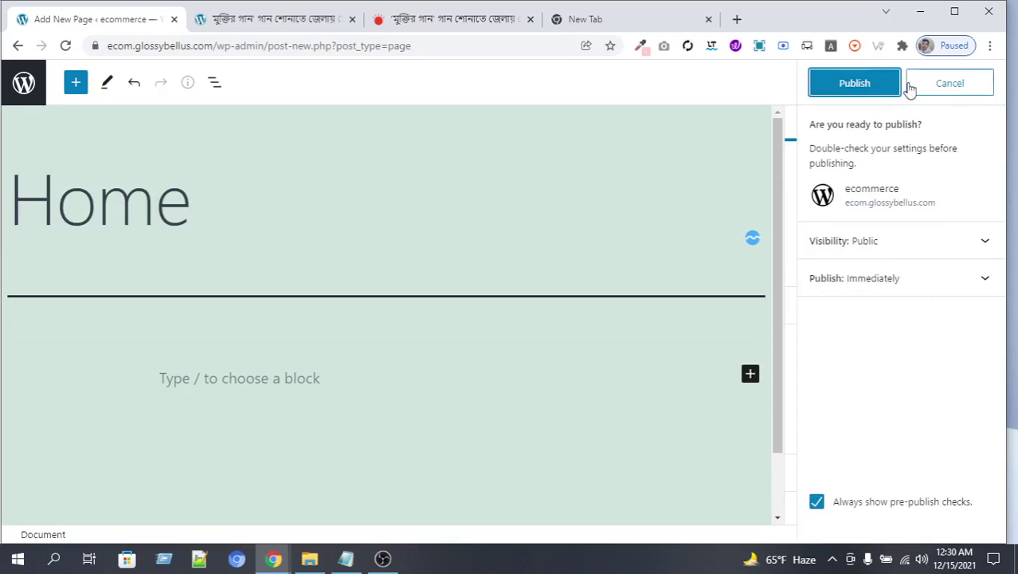
{"action": "left_click", "coordinate": [837, 90]}
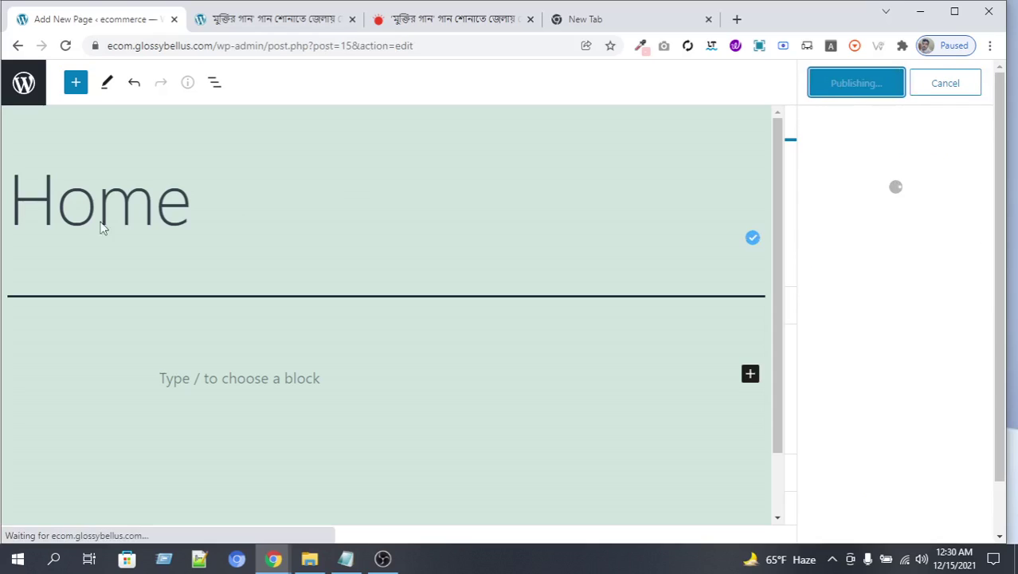
{"action": "left_click", "coordinate": [19, 85]}
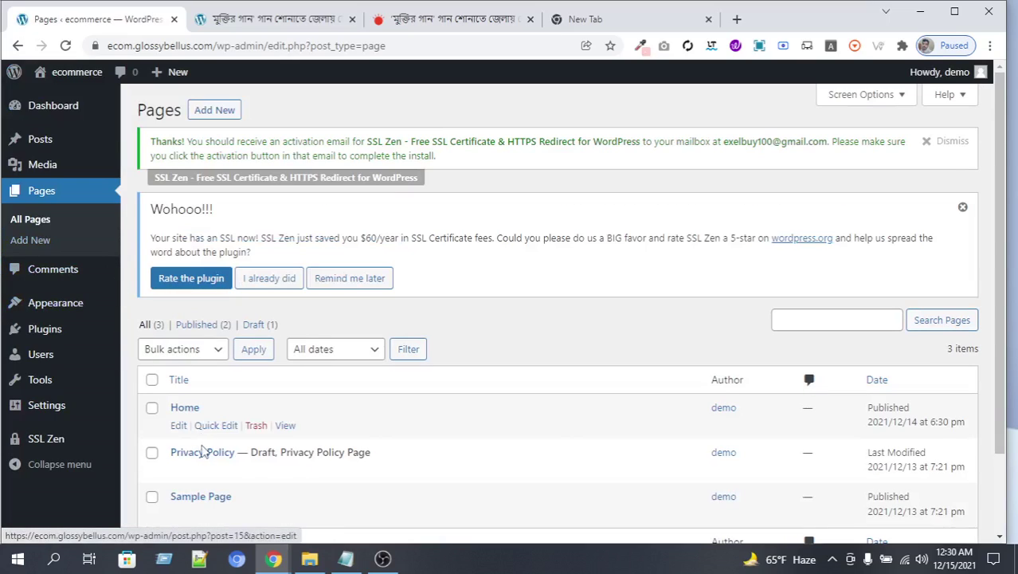
- View the Home page in a new browser tab, check its title and return to the pages list
{"action": "right_click", "coordinate": [285, 424]}
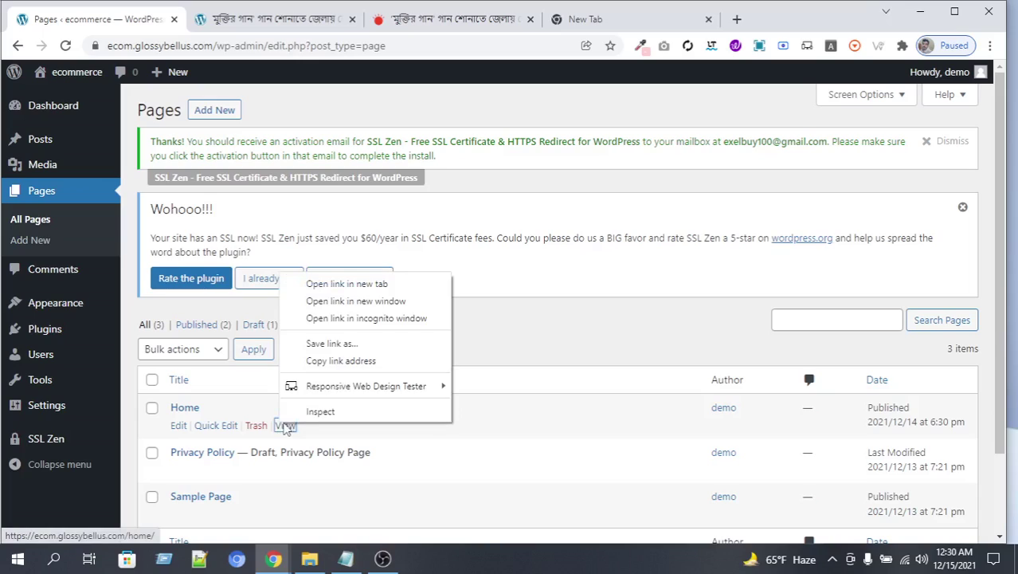
{"action": "left_click", "coordinate": [319, 282]}
{"action": "left_click", "coordinate": [404, 22]}
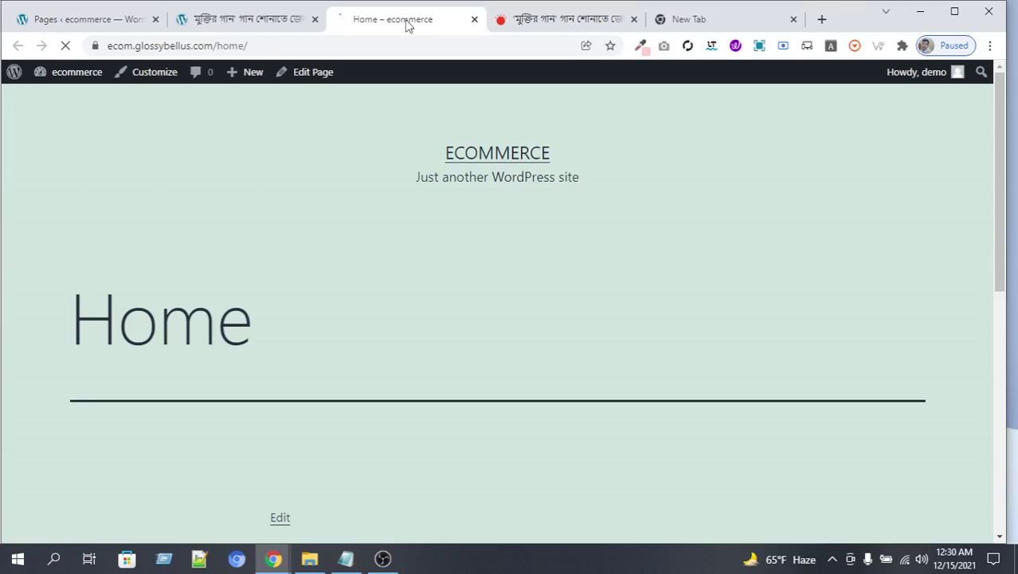
{"action": "left_click_drag", "start_coordinate": [90, 333], "coordinate": [266, 334]}
{"action": "left_click", "coordinate": [357, 335]}
{"action": "left_click", "coordinate": [89, 21]}
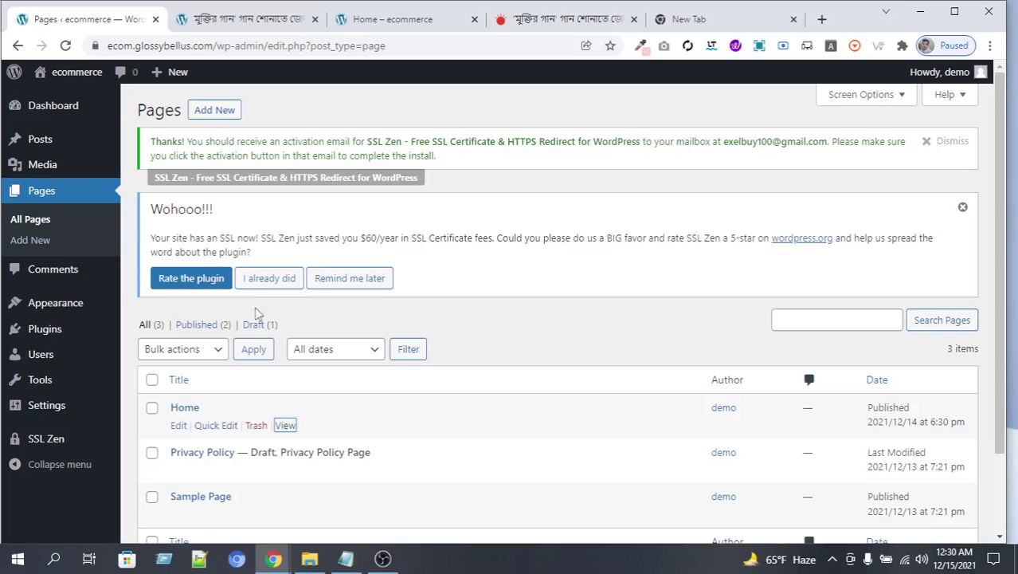
- Open the comments list, select the comment on the Hello world! post and examine the available bulk actions
{"action": "left_click", "coordinate": [57, 271]}
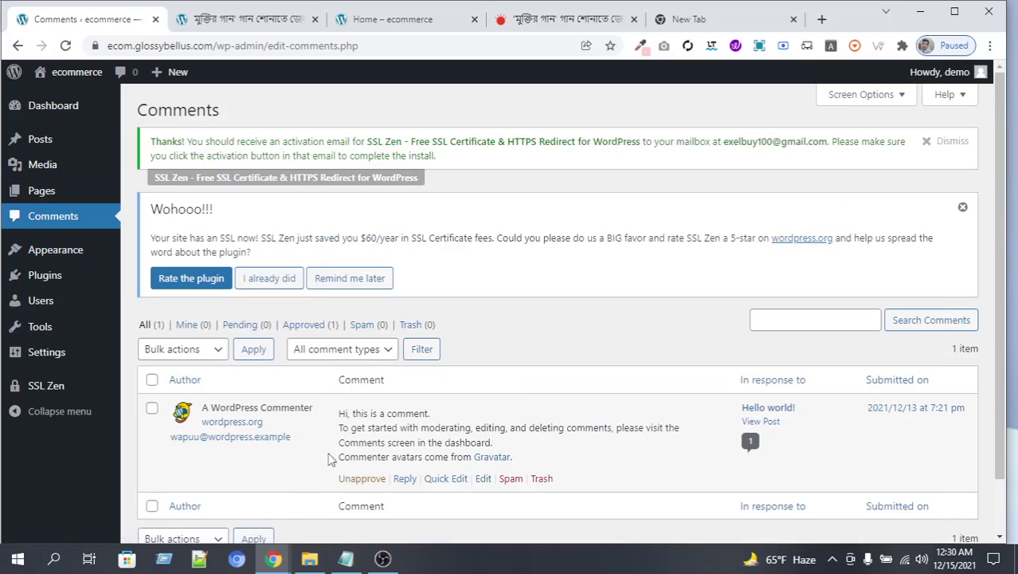
{"action": "scroll", "coordinate": [987, 239], "scroll_direction": "down", "scroll_amount": 2}
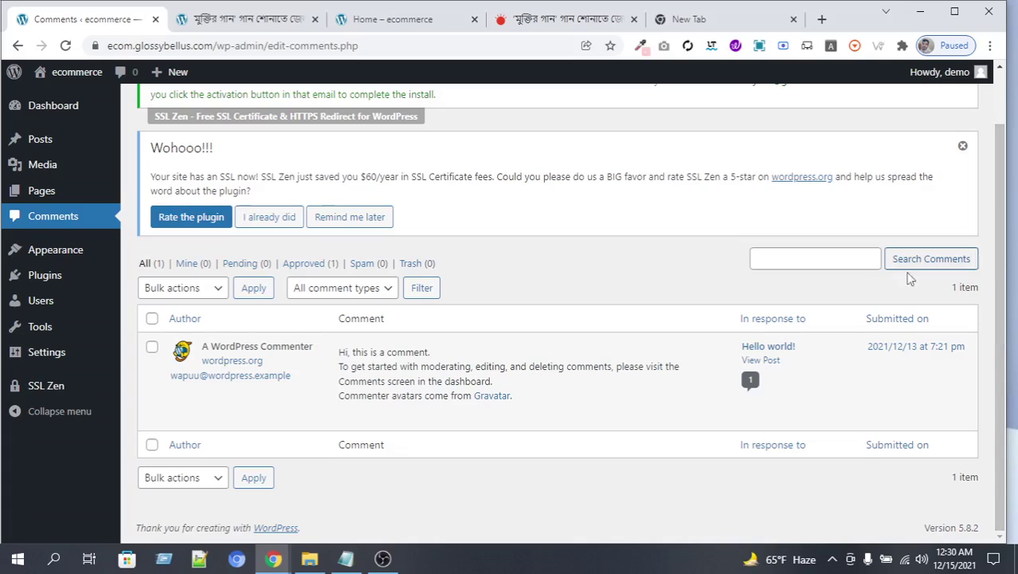
{"action": "left_click", "coordinate": [151, 346]}
{"action": "left_click", "coordinate": [184, 287]}
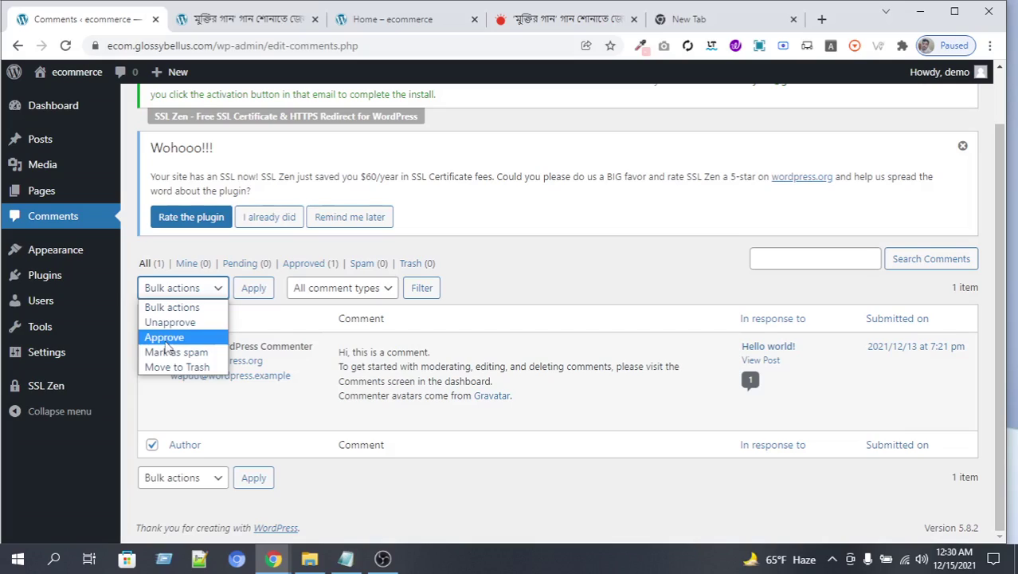
{"action": "left_click", "coordinate": [571, 260]}
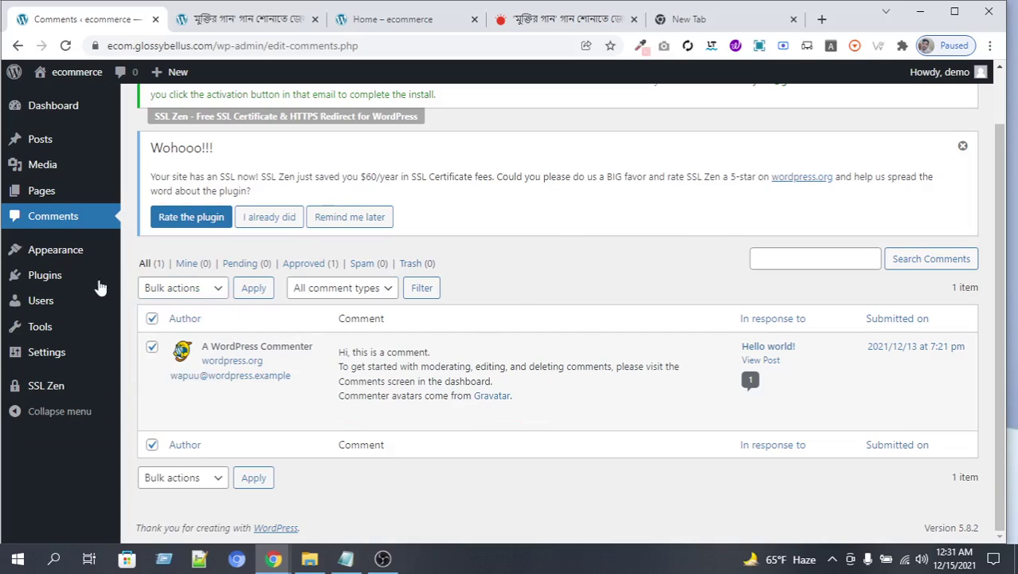
- Open the installed themes screen and review the details of the current Twenty Twenty-One theme
{"action": "mouse_move", "coordinate": [57, 256]}
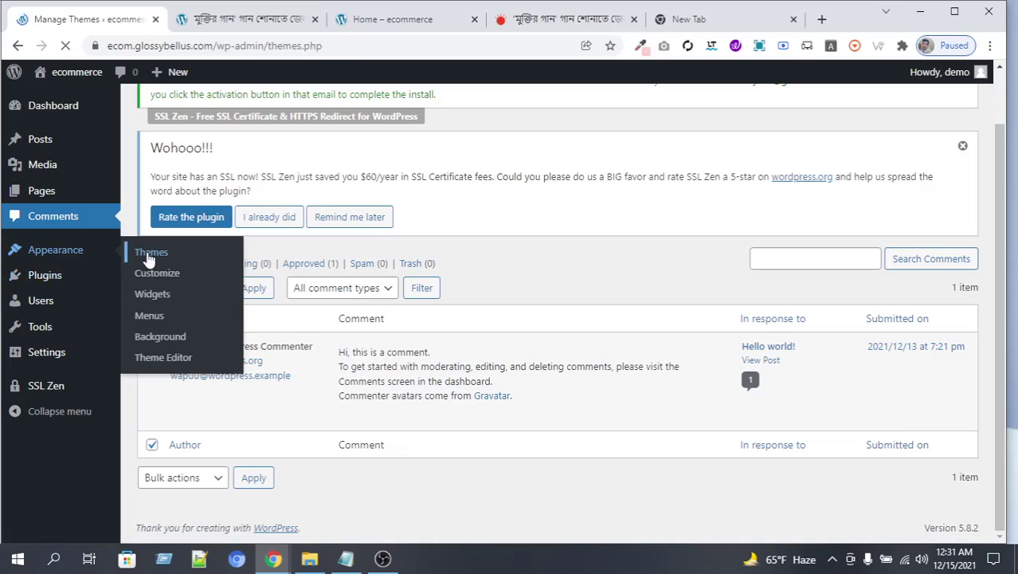
{"action": "scroll", "coordinate": [893, 223], "scroll_direction": "down", "scroll_amount": 2}
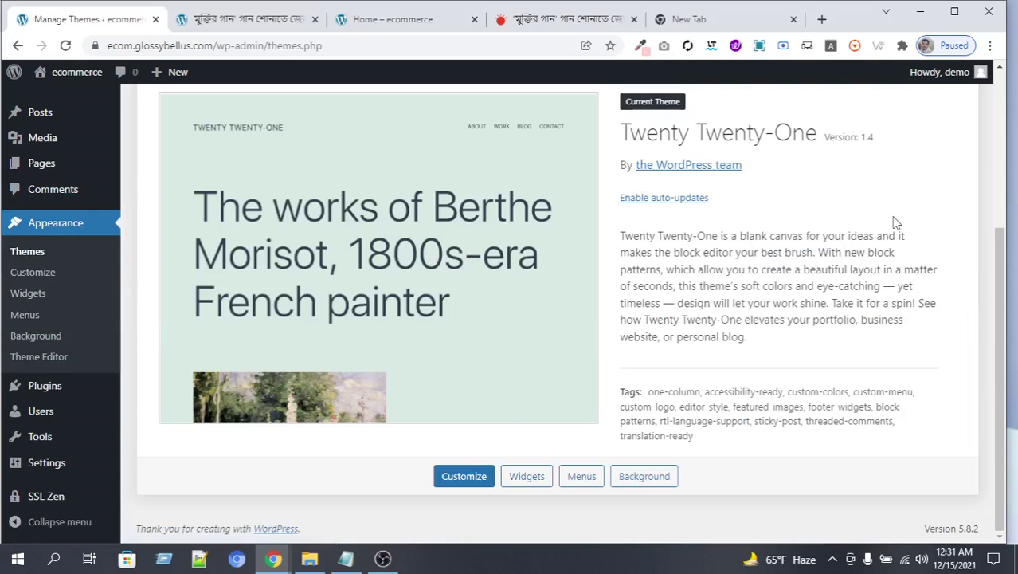
{"action": "left_click_drag", "start_coordinate": [1002, 289], "coordinate": [546, 142]}
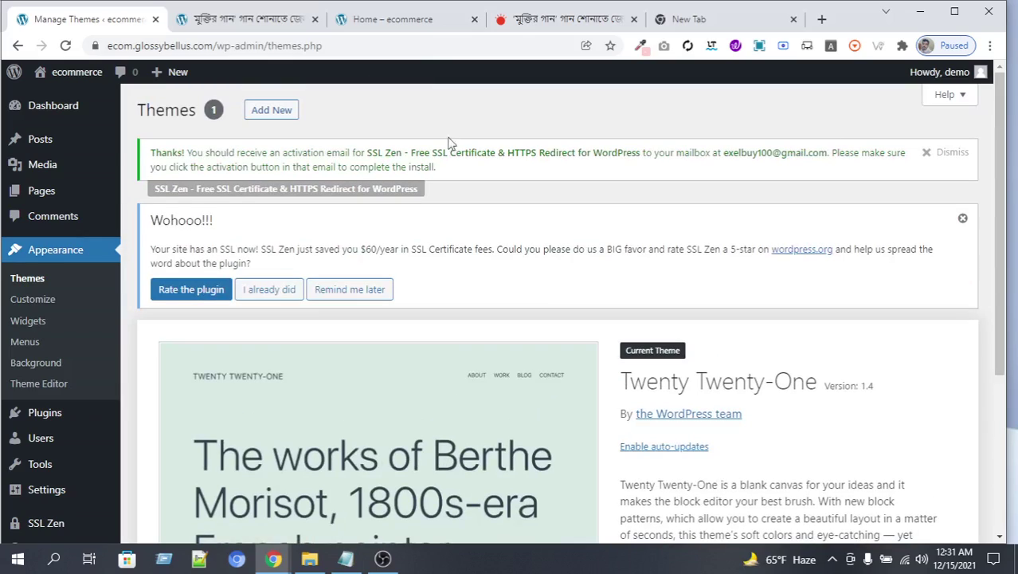
- Start adding a new theme by upload and choose beehive.zip from the beehive-package's installable-theme folder inside beehive142
{"action": "left_click", "coordinate": [274, 118]}
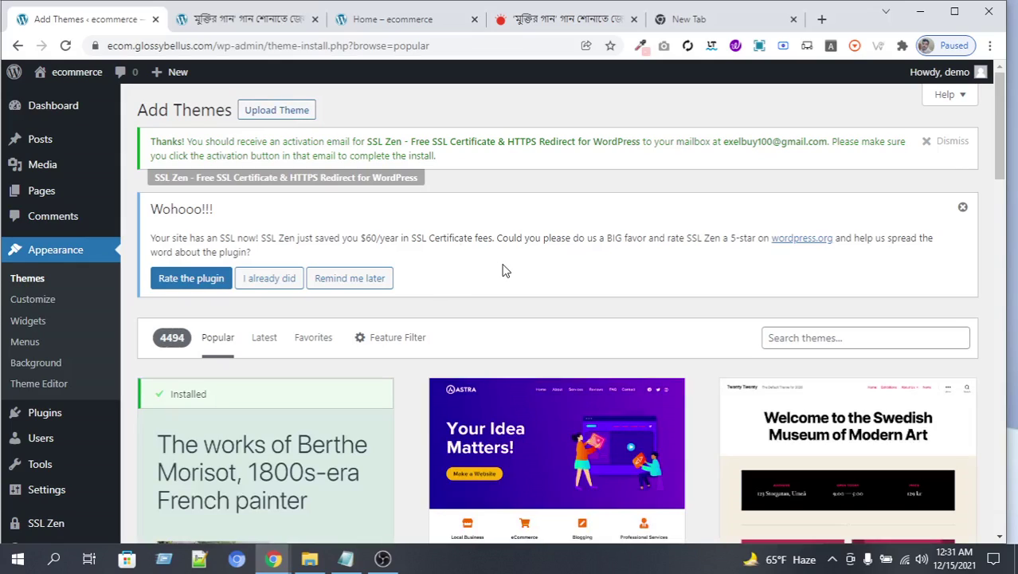
{"action": "left_click", "coordinate": [273, 112]}
{"action": "left_click", "coordinate": [453, 431]}
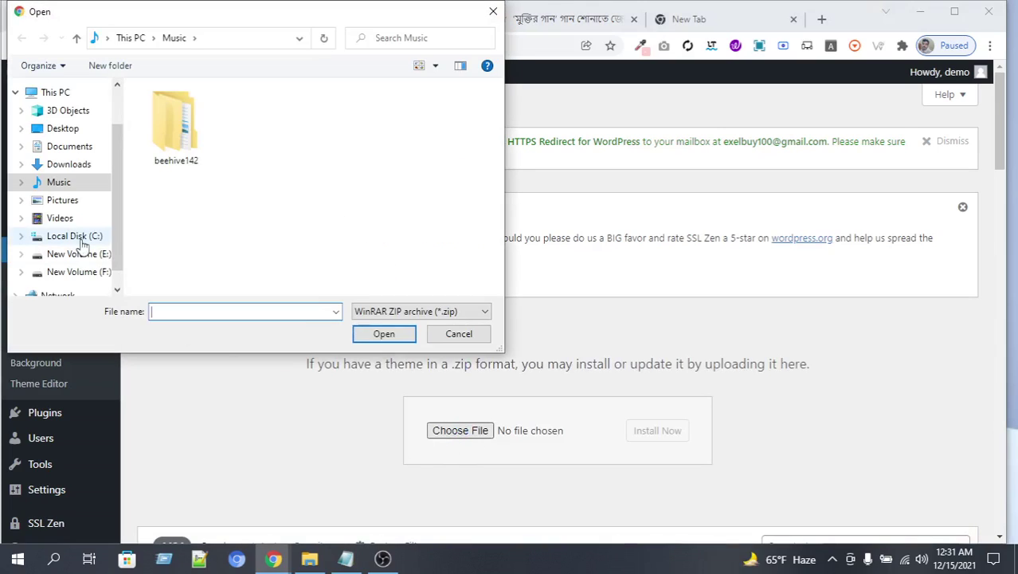
{"action": "double_click", "coordinate": [180, 129]}
{"action": "double_click", "coordinate": [180, 111]}
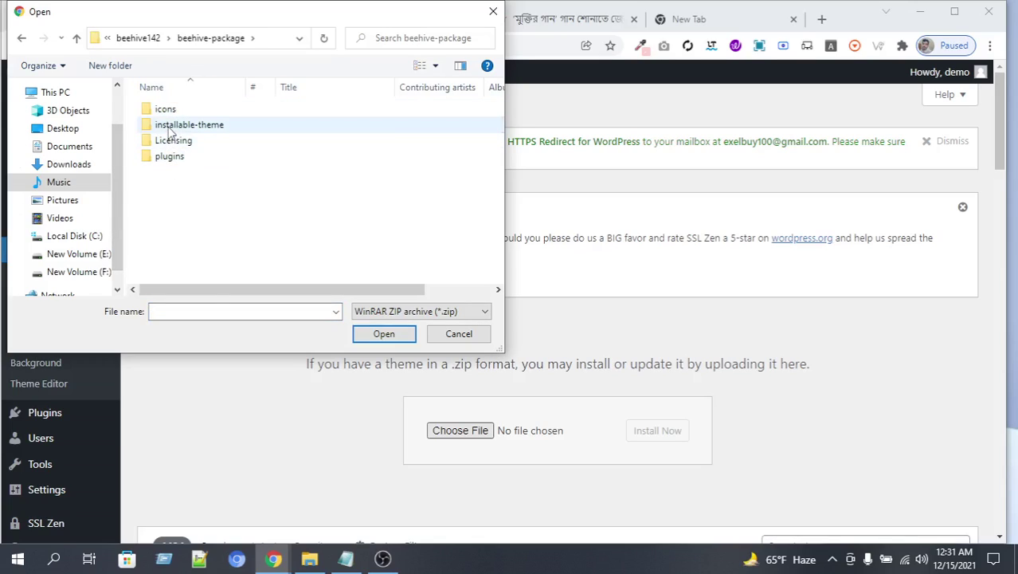
{"action": "double_click", "coordinate": [171, 127]}
{"action": "left_click", "coordinate": [169, 111]}
{"action": "left_click", "coordinate": [380, 333]}
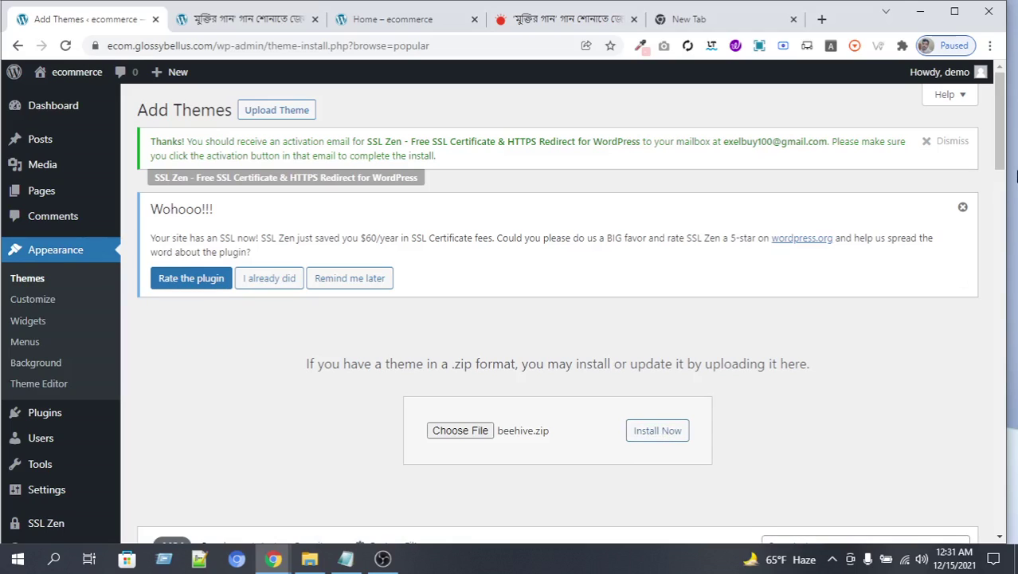
- Browse the popular themes below the upload form and check the install and preview options for Twenty Twenty
{"action": "left_click_drag", "start_coordinate": [1000, 159], "coordinate": [997, 256]}
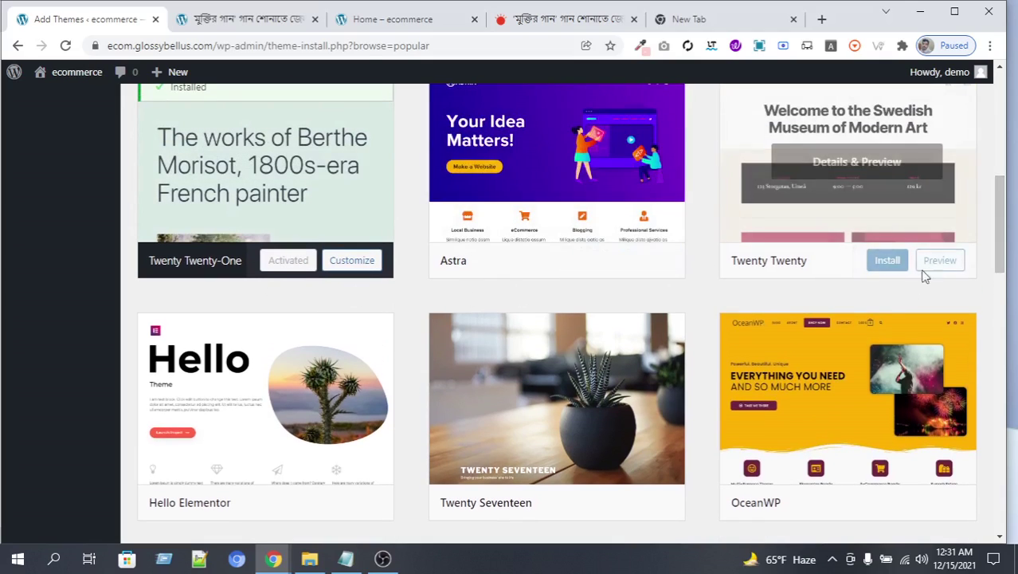
{"action": "mouse_move", "coordinate": [882, 275]}
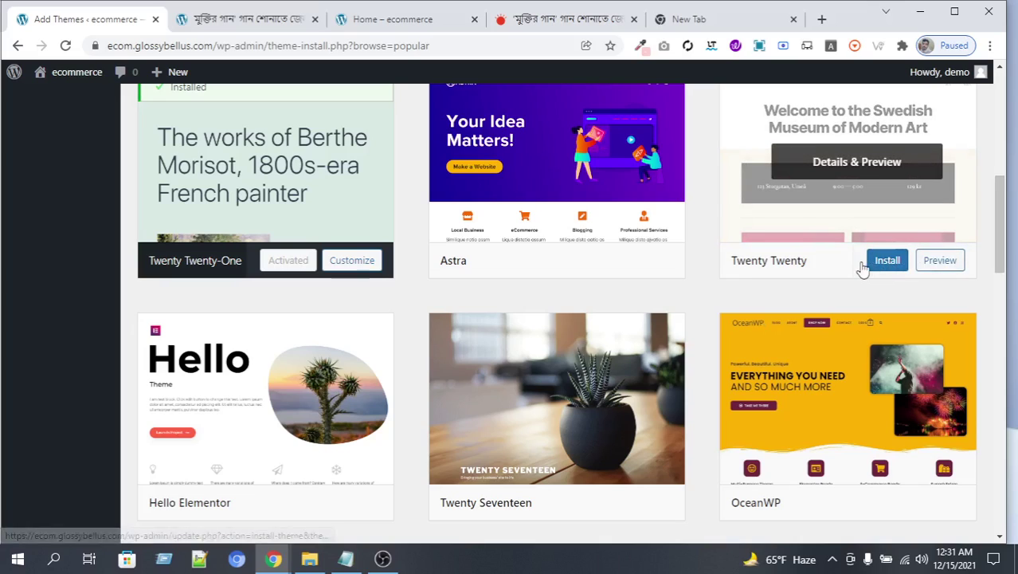
{"action": "left_click_drag", "start_coordinate": [994, 223], "coordinate": [989, 179]}
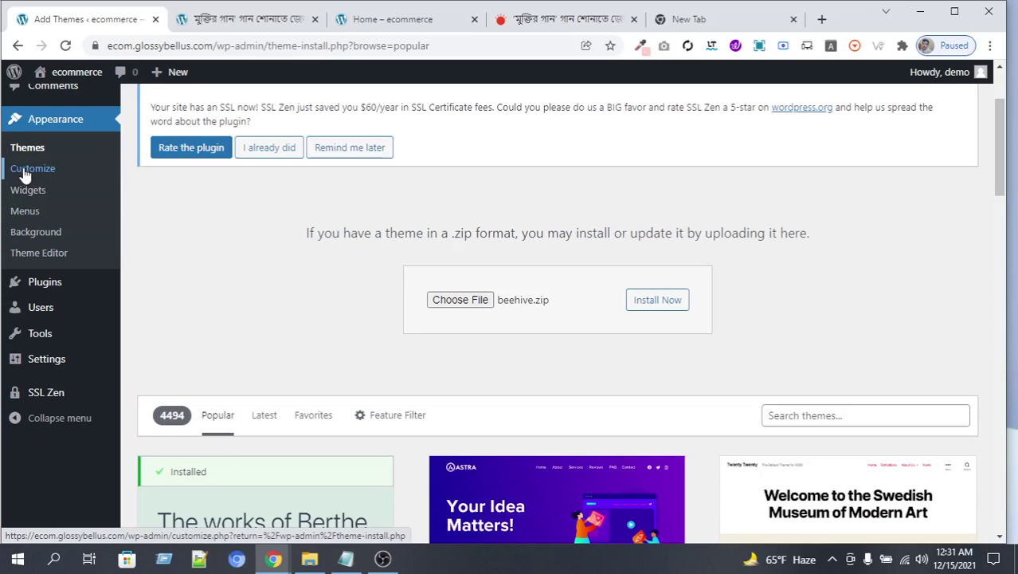
- View the sidebar of the Prothom Alo article as a widget example and return to the dashboard
{"action": "left_click", "coordinate": [561, 20]}
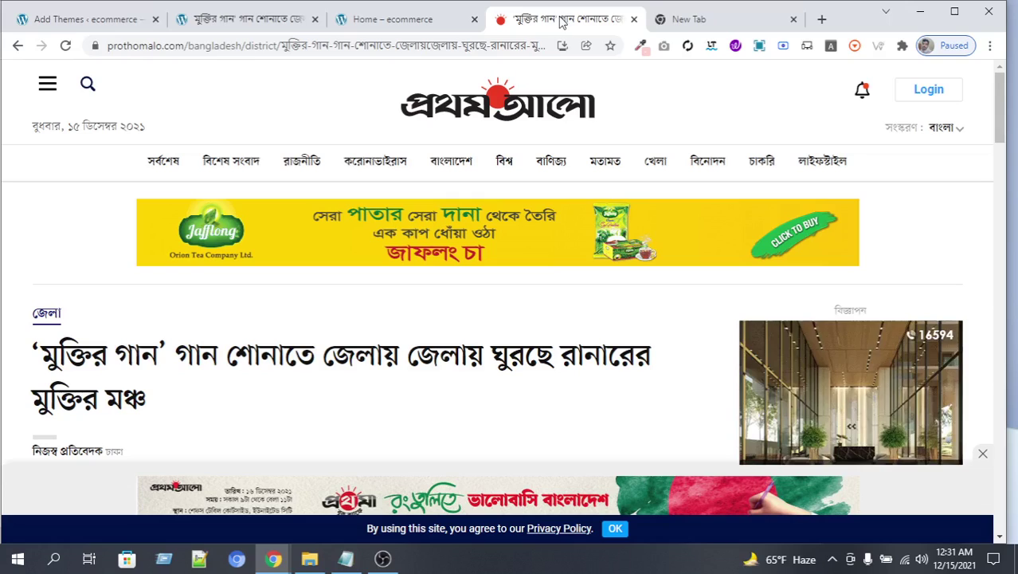
{"action": "left_click_drag", "start_coordinate": [999, 128], "coordinate": [972, 288]}
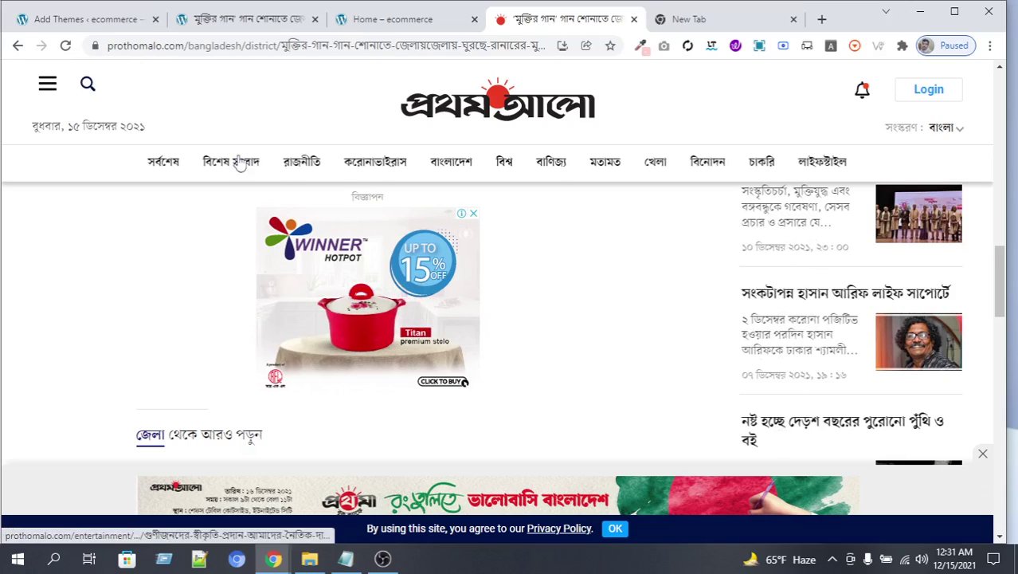
{"action": "left_click", "coordinate": [78, 24]}
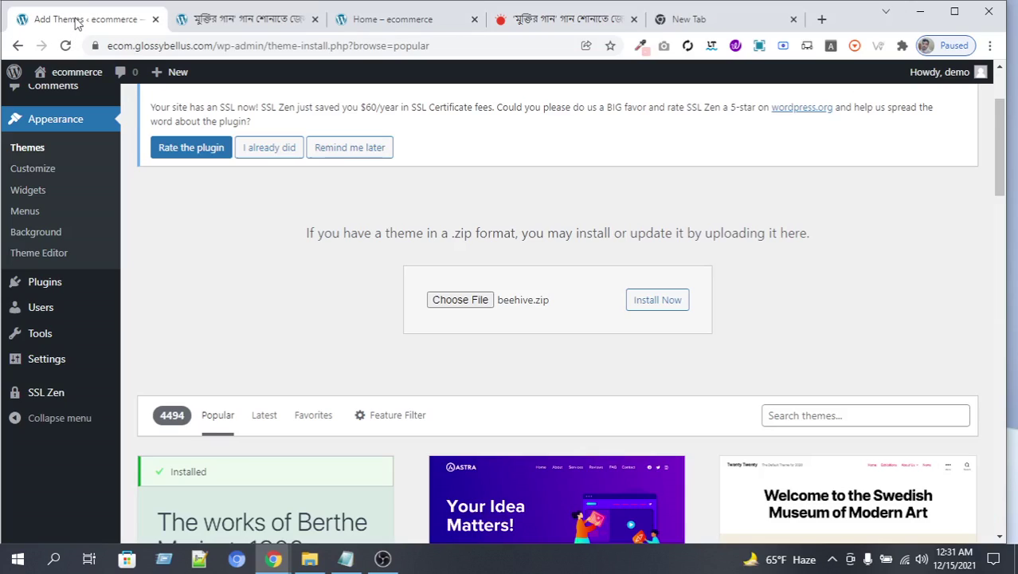
- Open the Widgets screen, dismiss the welcome guide, and examine the blocks available for the Inactive widgets area alongside the Prothom Alo sidebar
{"action": "left_click", "coordinate": [29, 194]}
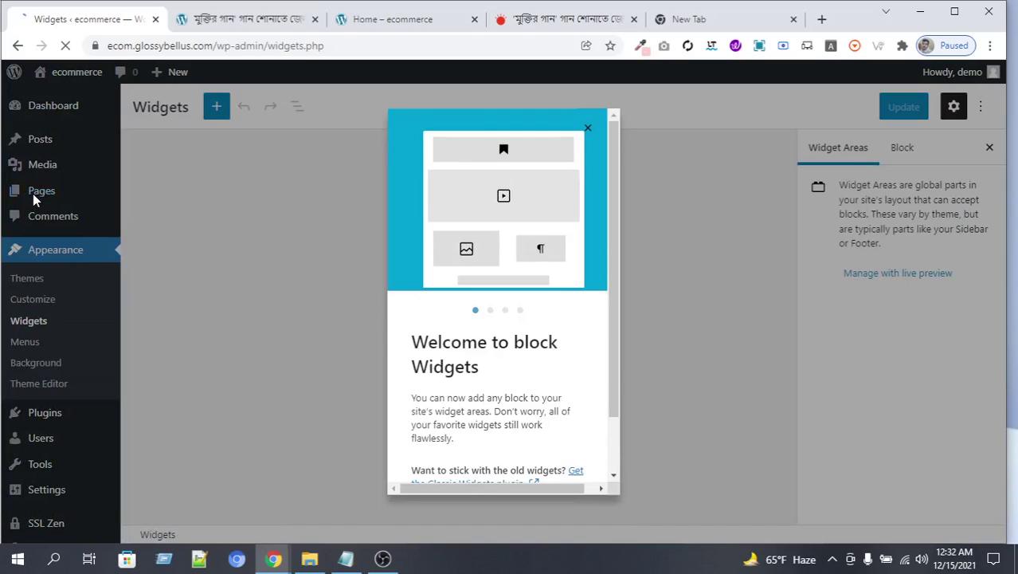
{"action": "left_click", "coordinate": [587, 128]}
{"action": "left_click_drag", "start_coordinate": [777, 188], "coordinate": [775, 430]}
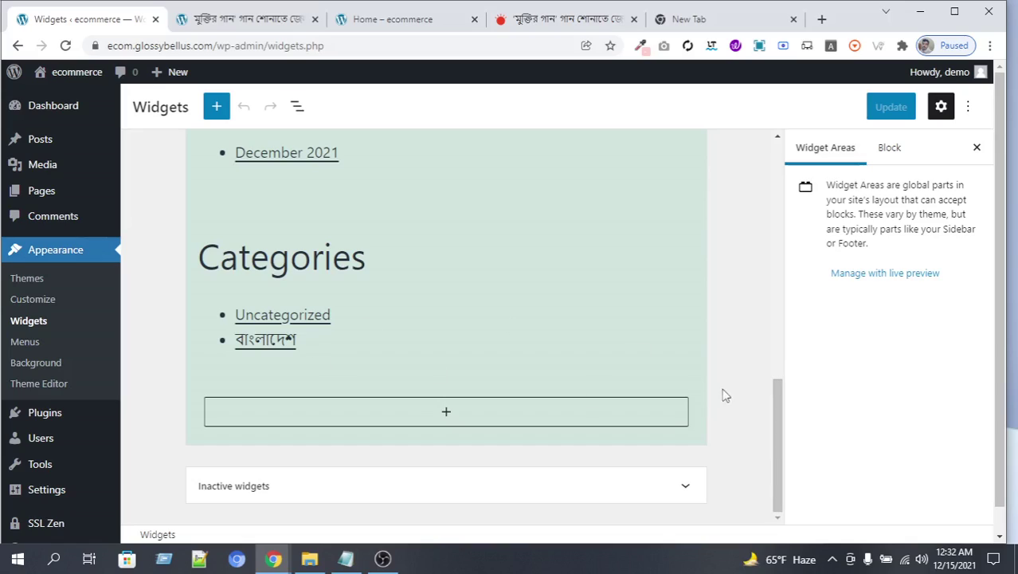
{"action": "left_click", "coordinate": [683, 485]}
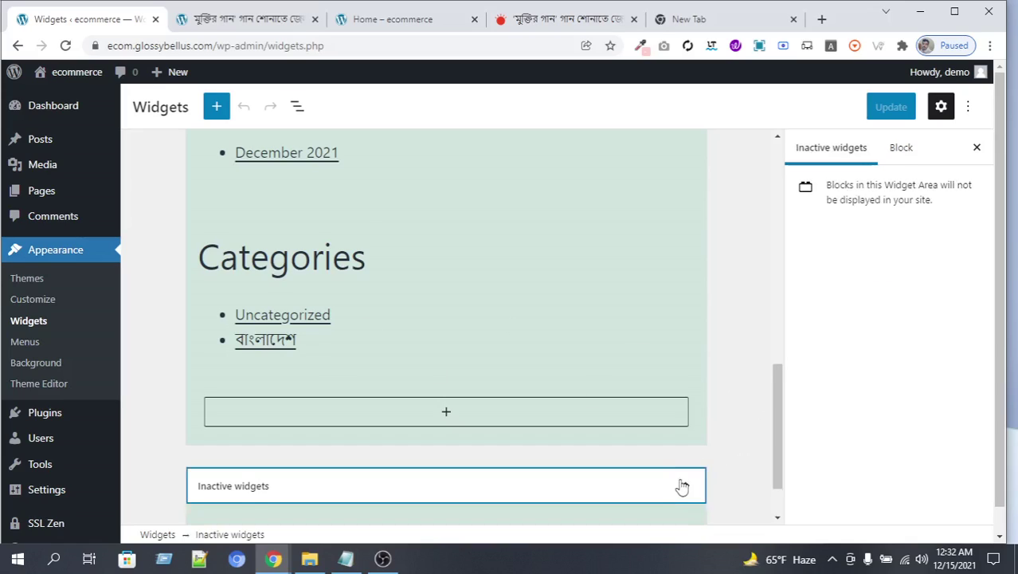
{"action": "left_click", "coordinate": [444, 489]}
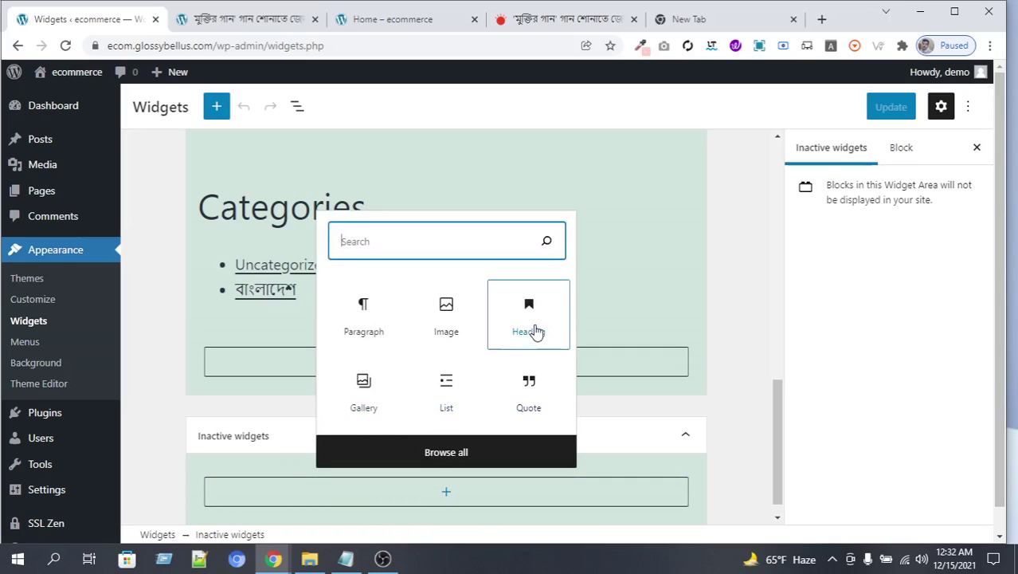
{"action": "left_click", "coordinate": [558, 19]}
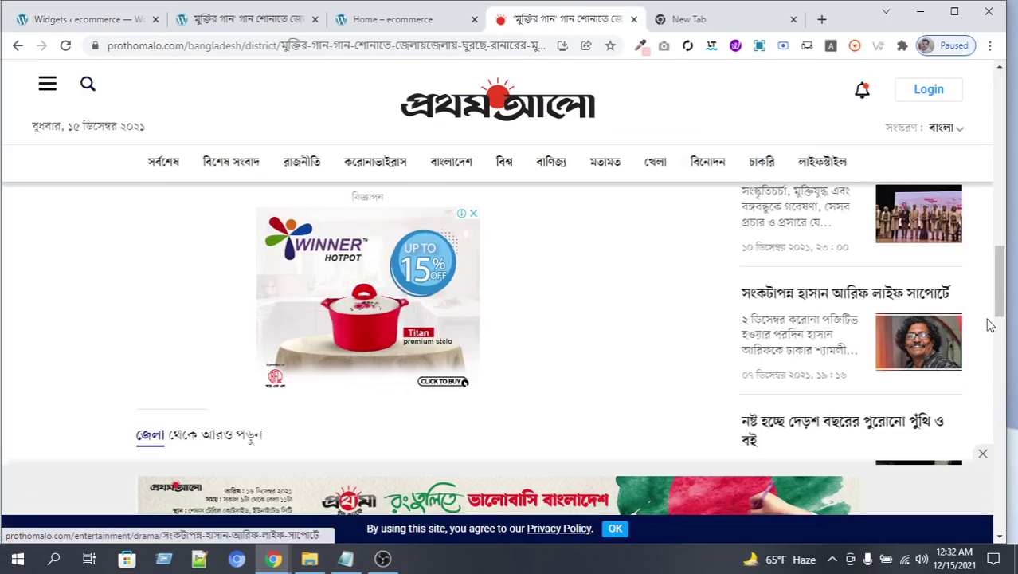
{"action": "left_click", "coordinate": [158, 24]}
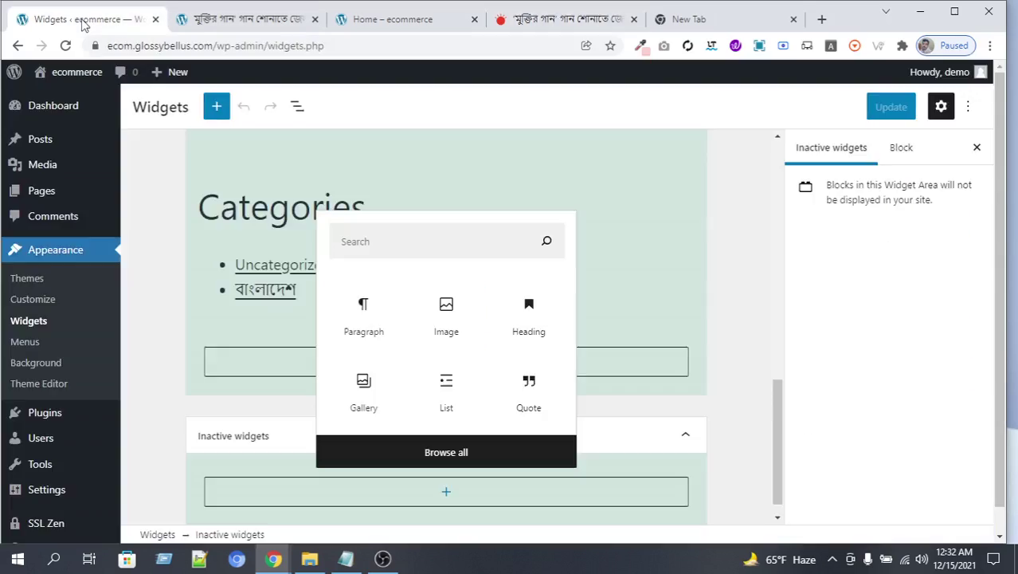
- Open the Menus screen, view the Prothom Alo navigation bar as a menu example, and return to the dashboard
{"action": "left_click", "coordinate": [24, 343]}
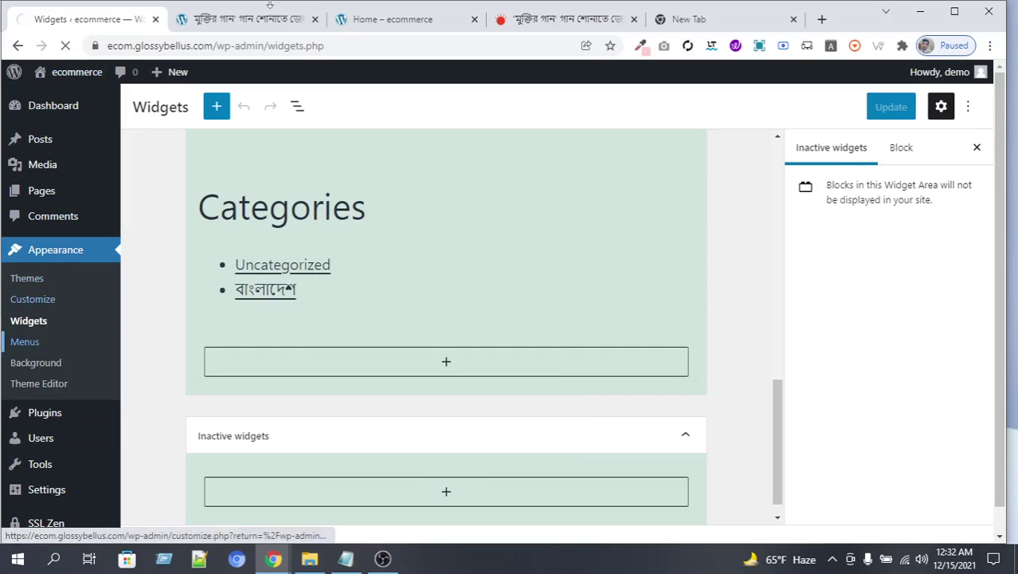
{"action": "left_click", "coordinate": [550, 20]}
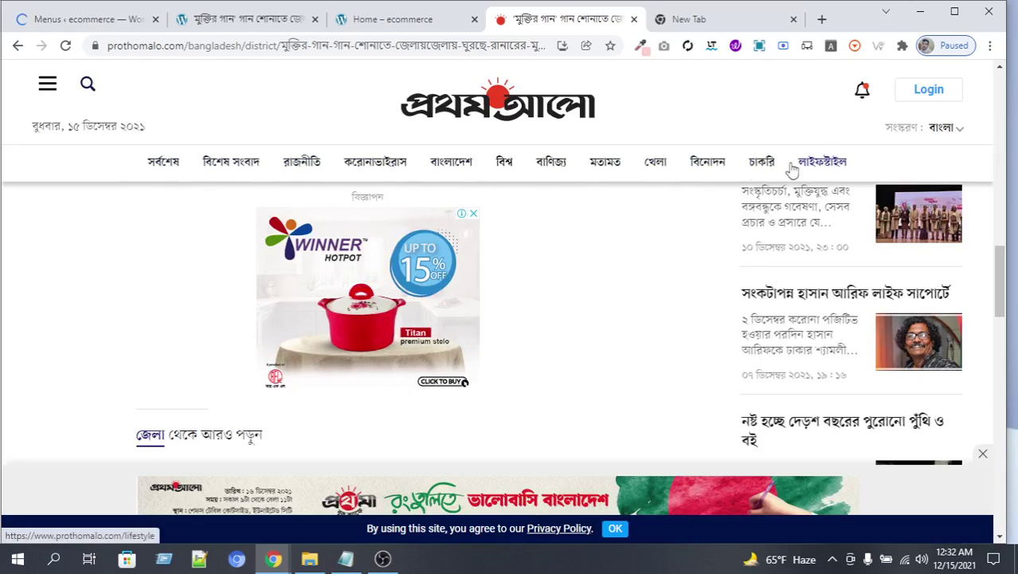
{"action": "left_click", "coordinate": [83, 19]}
- Create a new navigation menu named Main Menu
{"action": "left_click_drag", "start_coordinate": [997, 182], "coordinate": [996, 284]}
{"action": "left_click", "coordinate": [462, 308]}
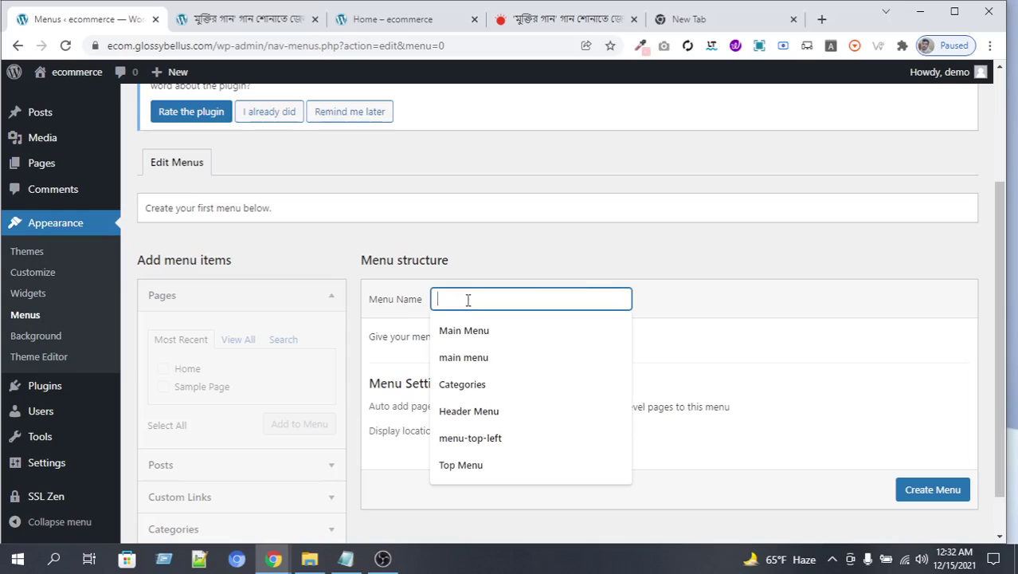
{"action": "left_click", "coordinate": [475, 326]}
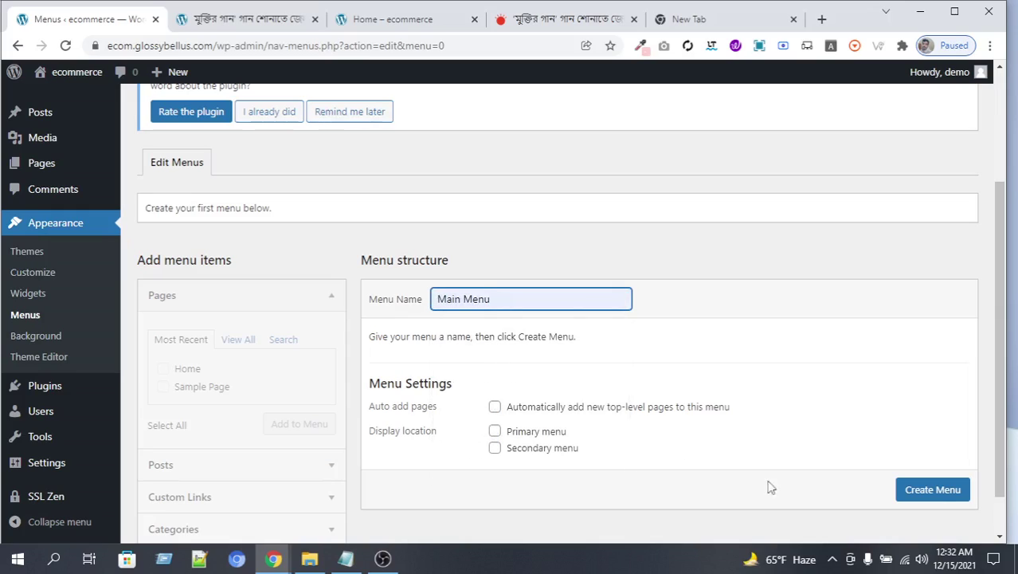
{"action": "left_click", "coordinate": [933, 493]}
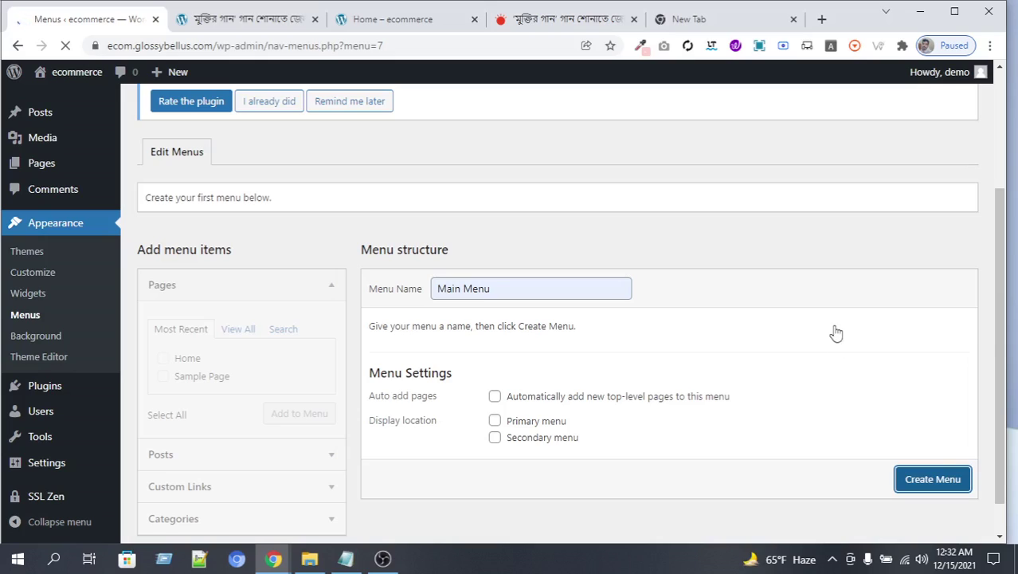
- Add the Home and Sample Page pages as items of Main Menu
{"action": "scroll", "coordinate": [550, 299], "scroll_direction": "down", "scroll_amount": 3}
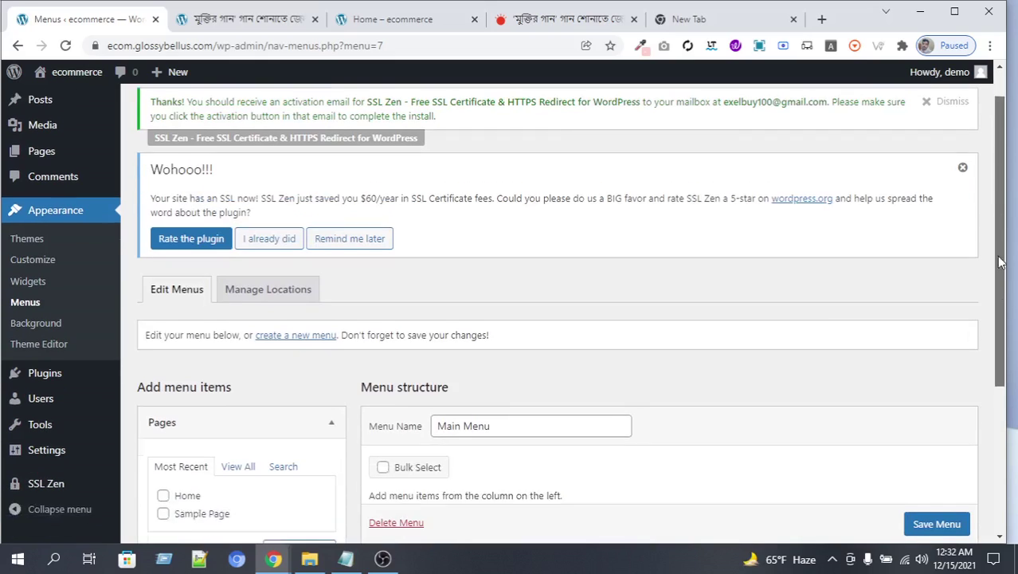
{"action": "left_click", "coordinate": [163, 334]}
{"action": "left_click", "coordinate": [286, 371]}
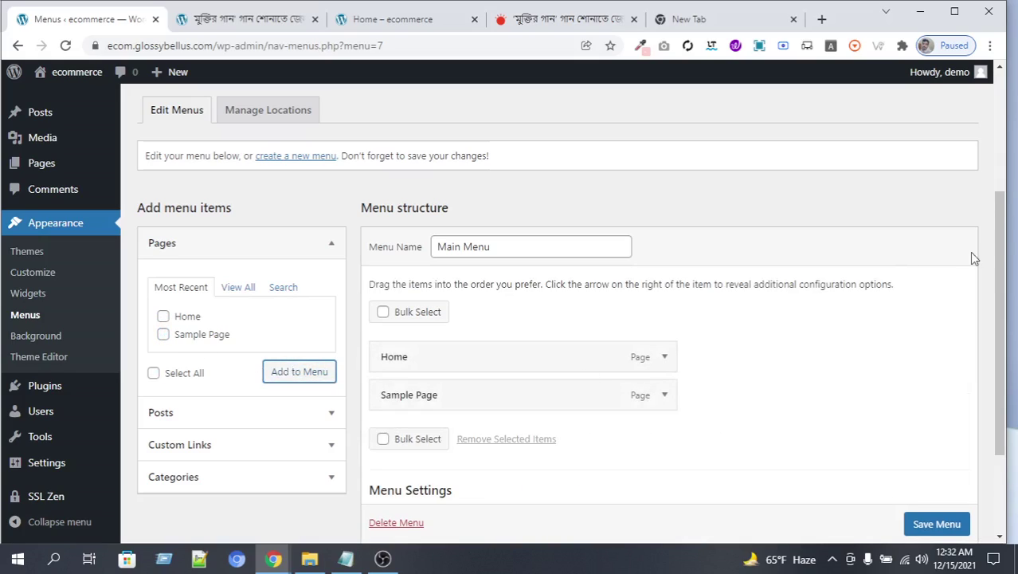
- Assign Main Menu to the Primary menu display location and save the menu
{"action": "scroll", "coordinate": [1000, 319], "scroll_direction": "down", "scroll_amount": 2}
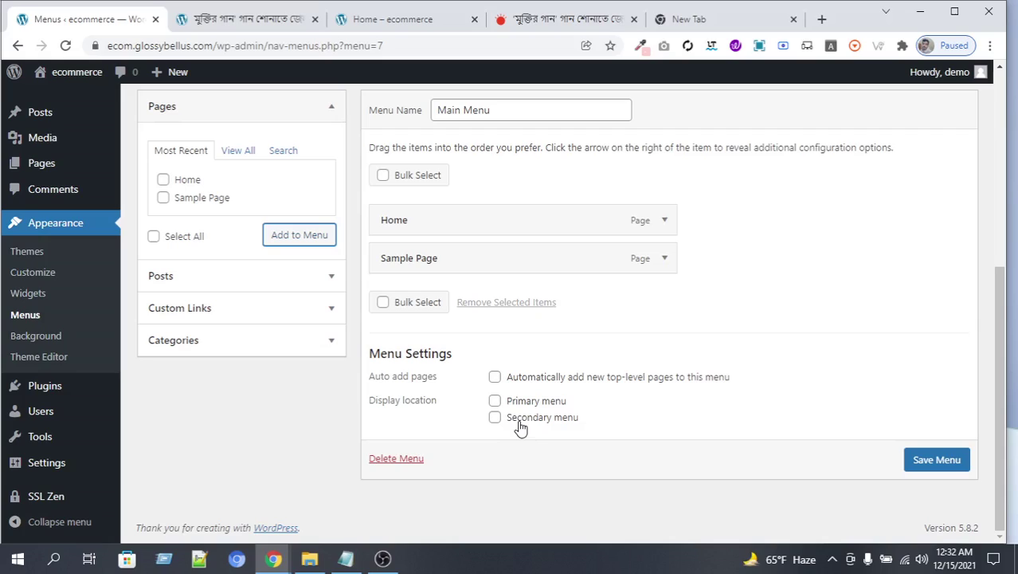
{"action": "left_click", "coordinate": [495, 401]}
{"action": "left_click", "coordinate": [935, 460]}
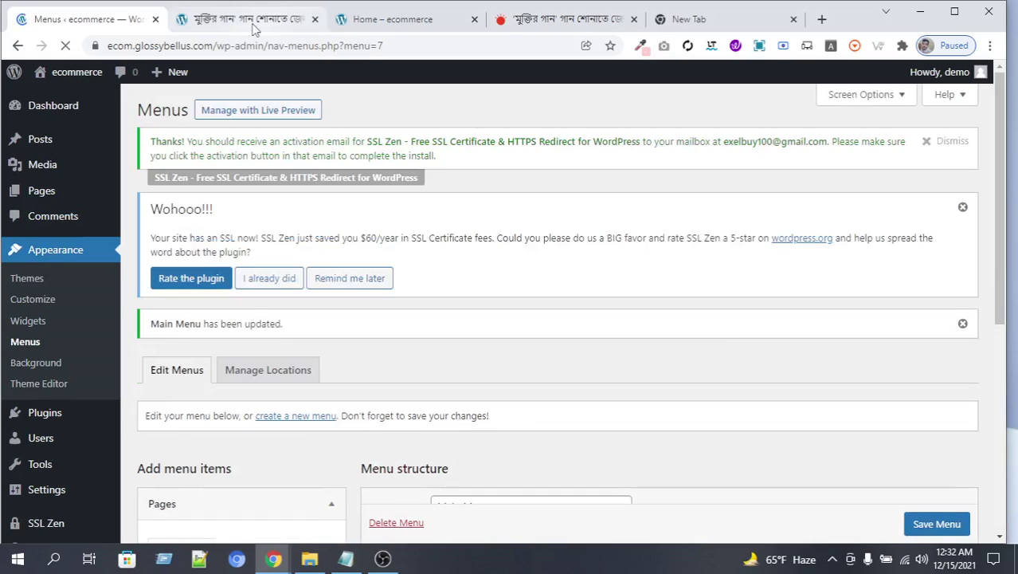
- View the site's front page in a new browser tab and compare its header navigation with the Main Menu structure
{"action": "middle_click", "coordinate": [55, 96]}
{"action": "left_click", "coordinate": [459, 27]}
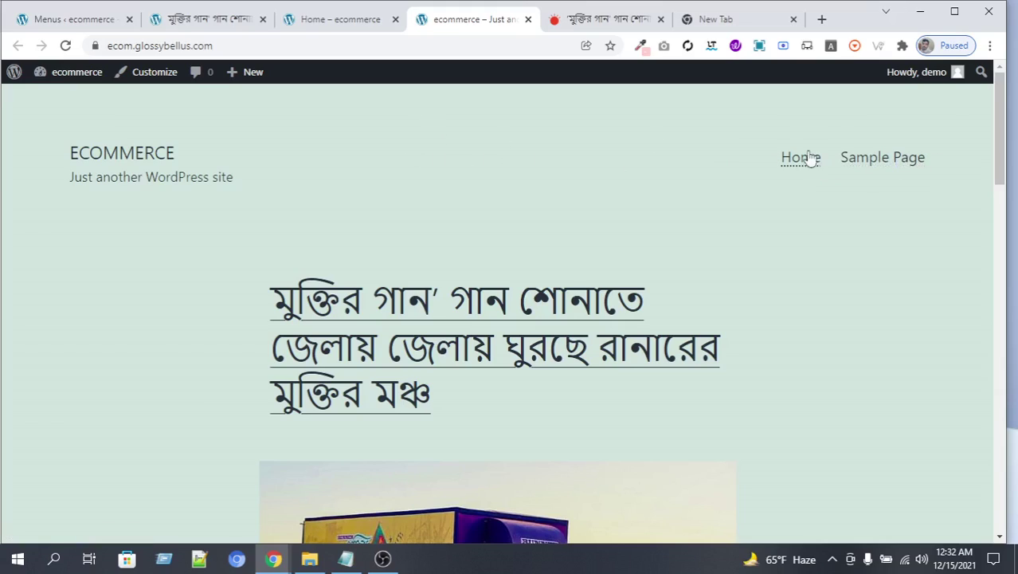
{"action": "left_click", "coordinate": [73, 17]}
{"action": "left_click_drag", "start_coordinate": [994, 151], "coordinate": [987, 306]}
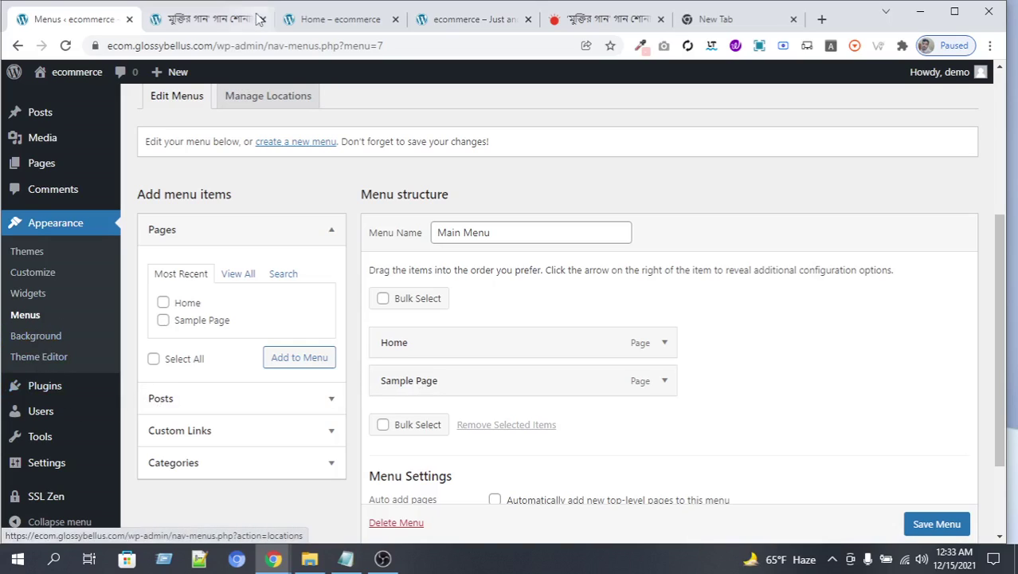
{"action": "left_click", "coordinate": [470, 18]}
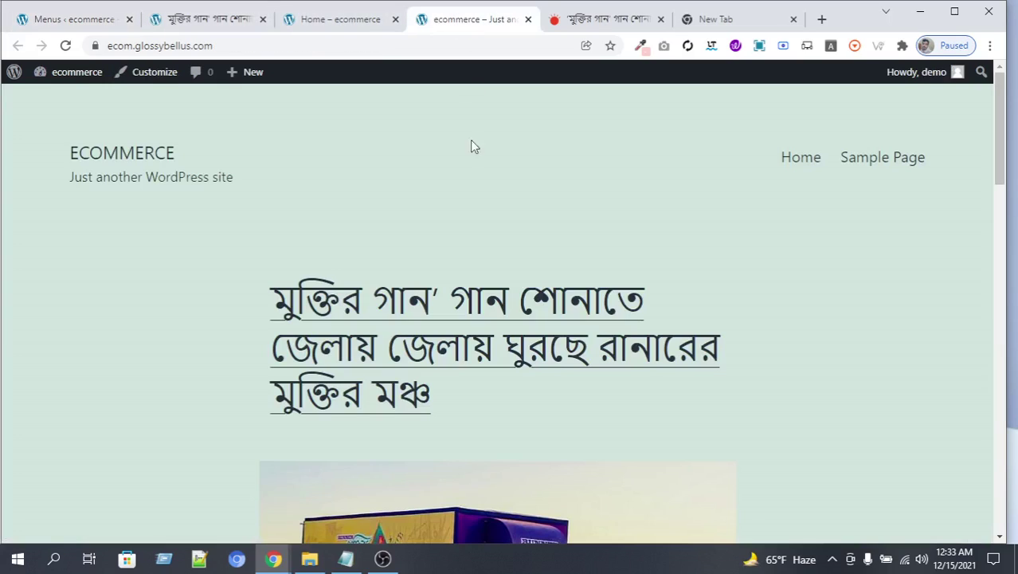
{"action": "left_click", "coordinate": [74, 21]}
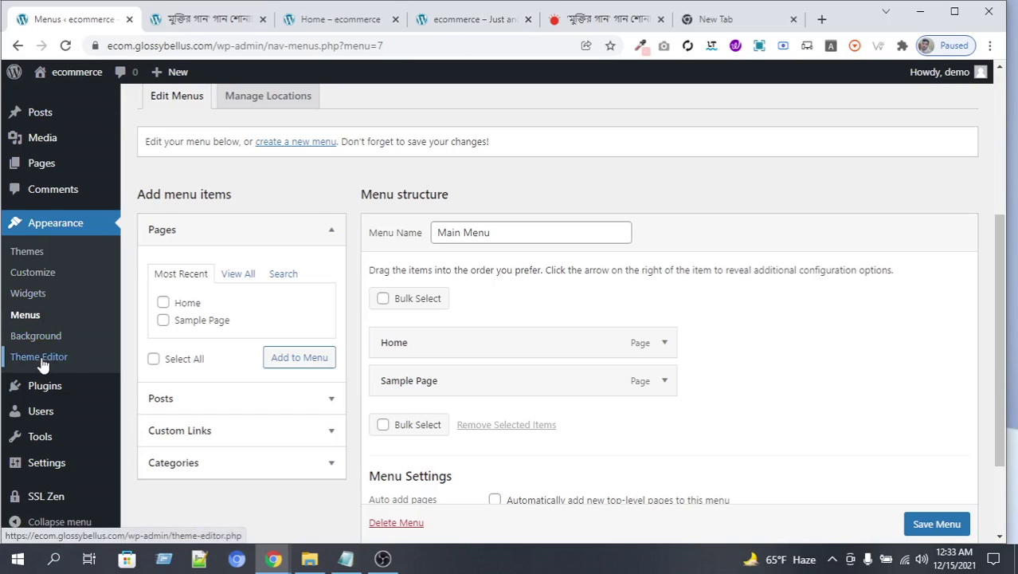
{"action": "left_click", "coordinate": [431, 24]}
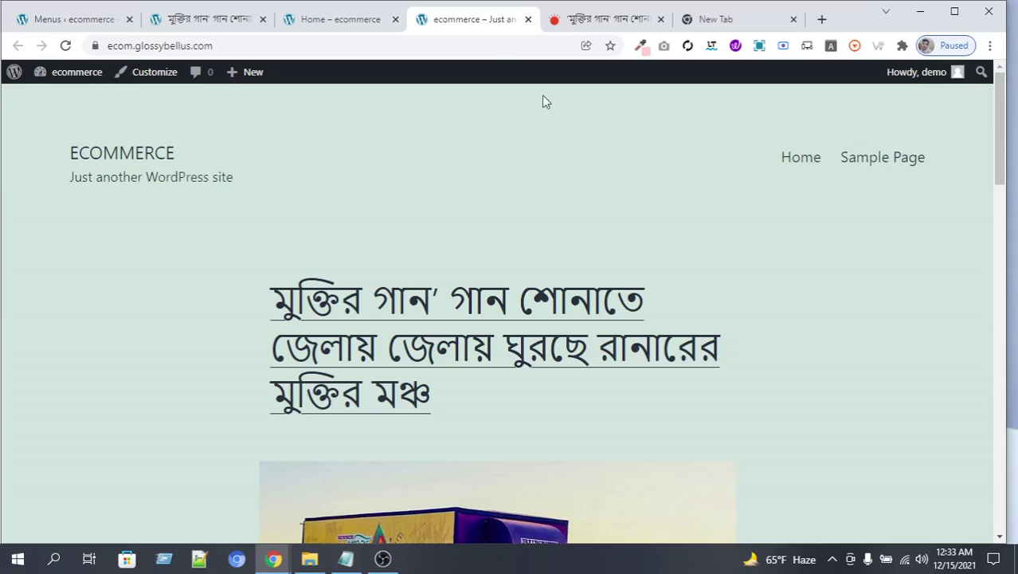
- Return to the dashboard and open the list of installed plugins
{"action": "left_click", "coordinate": [92, 19]}
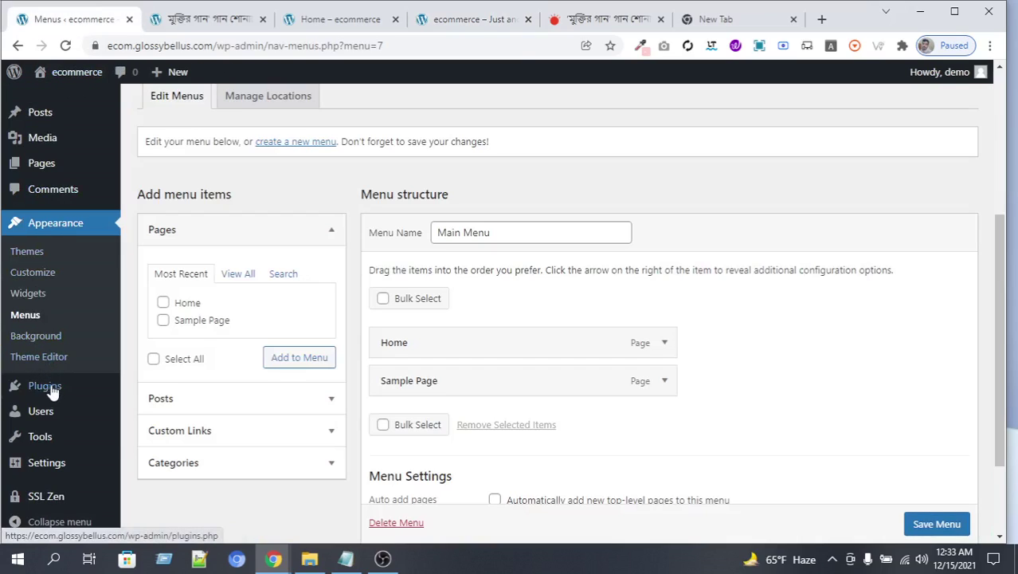
{"action": "mouse_move", "coordinate": [50, 389]}
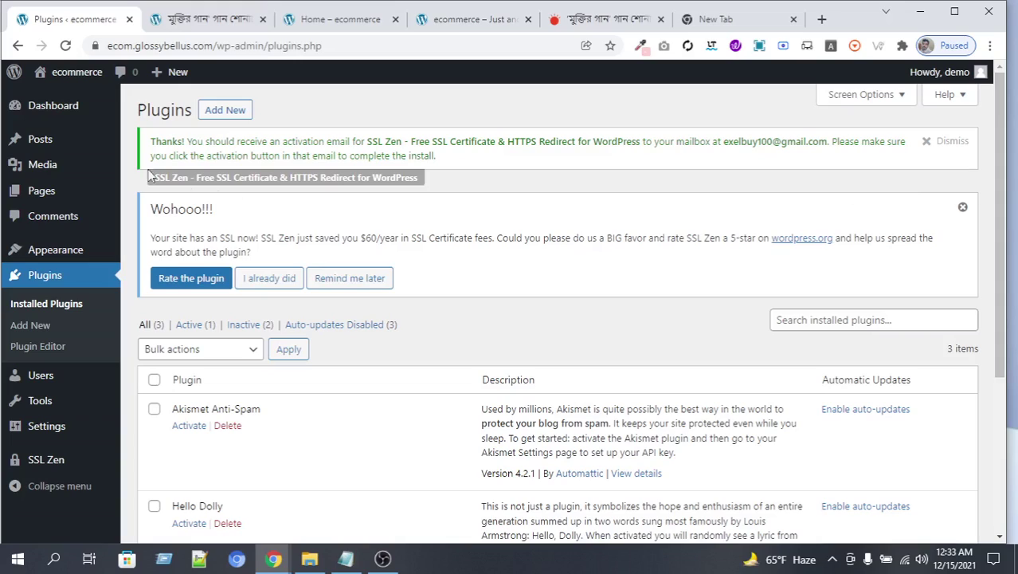
- Install the Jetpack – WP Security, Backup, Speed, & Growth plugin from the featured plugins
{"action": "left_click", "coordinate": [226, 111]}
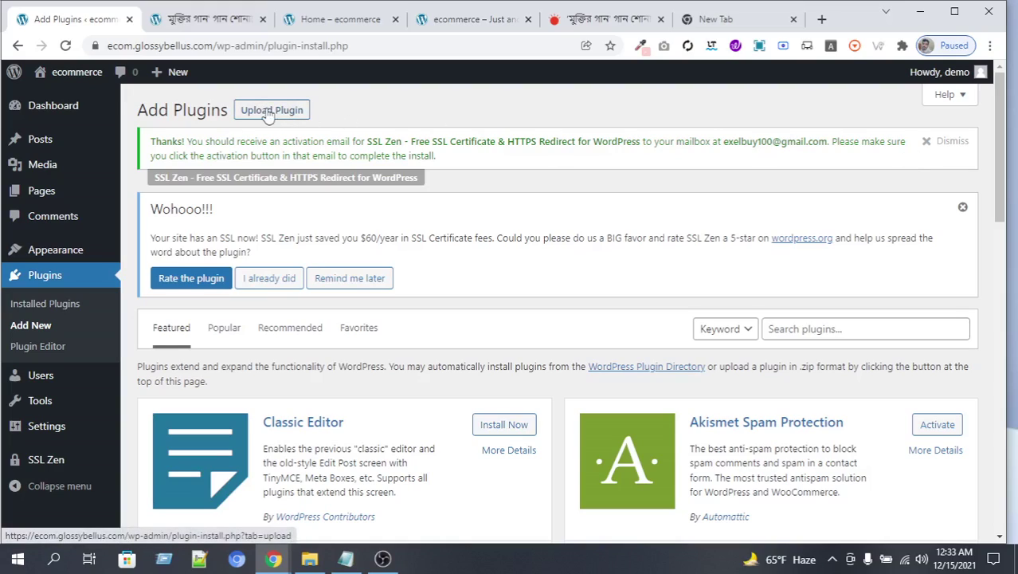
{"action": "scroll", "coordinate": [491, 251], "scroll_direction": "down", "scroll_amount": 3}
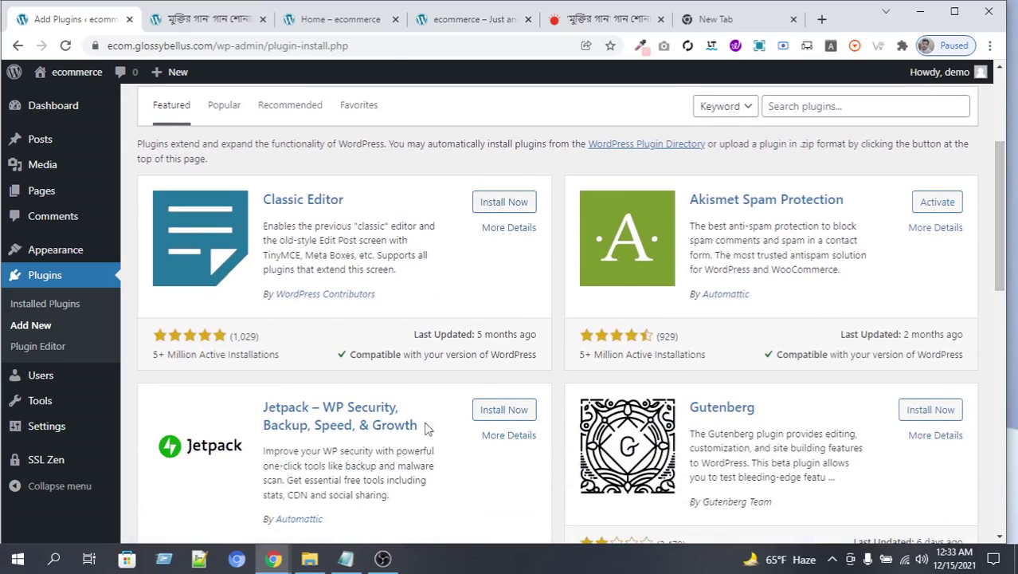
{"action": "left_click", "coordinate": [504, 411]}
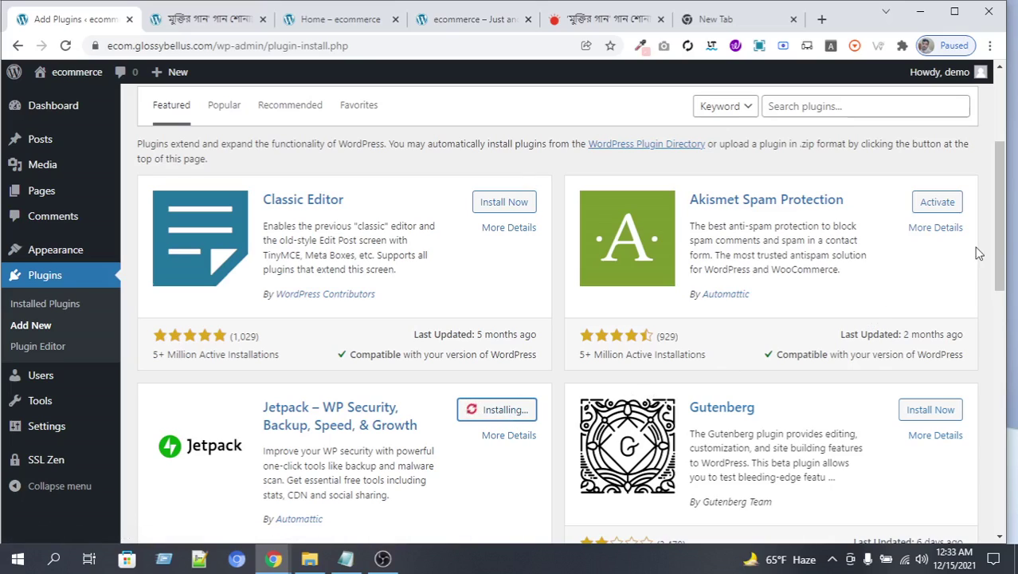
{"action": "scroll", "coordinate": [978, 253], "scroll_direction": "down", "scroll_amount": 1}
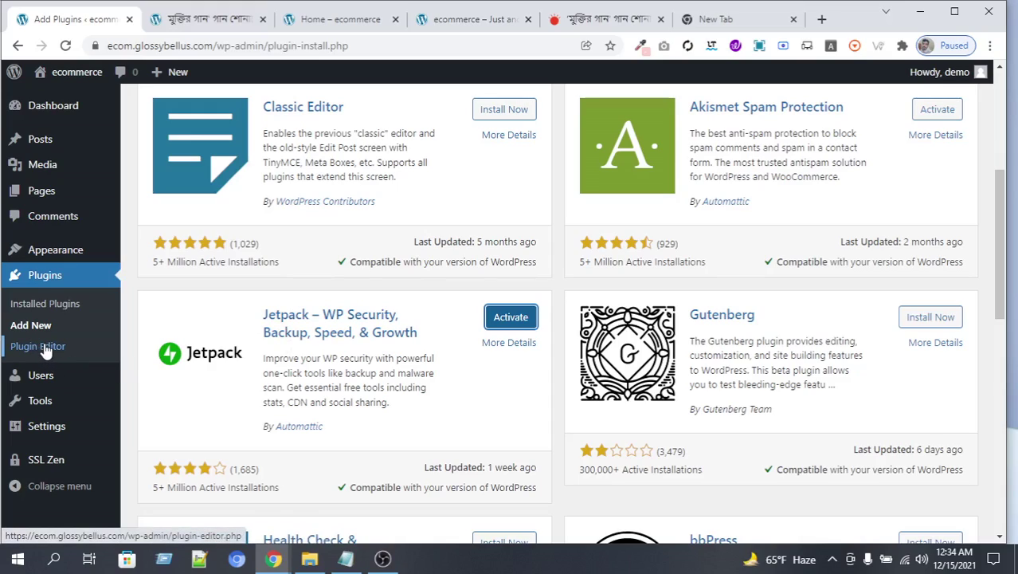
- Open the list of all users, review its roles column, and look over the available Tools entries
{"action": "left_click", "coordinate": [143, 379]}
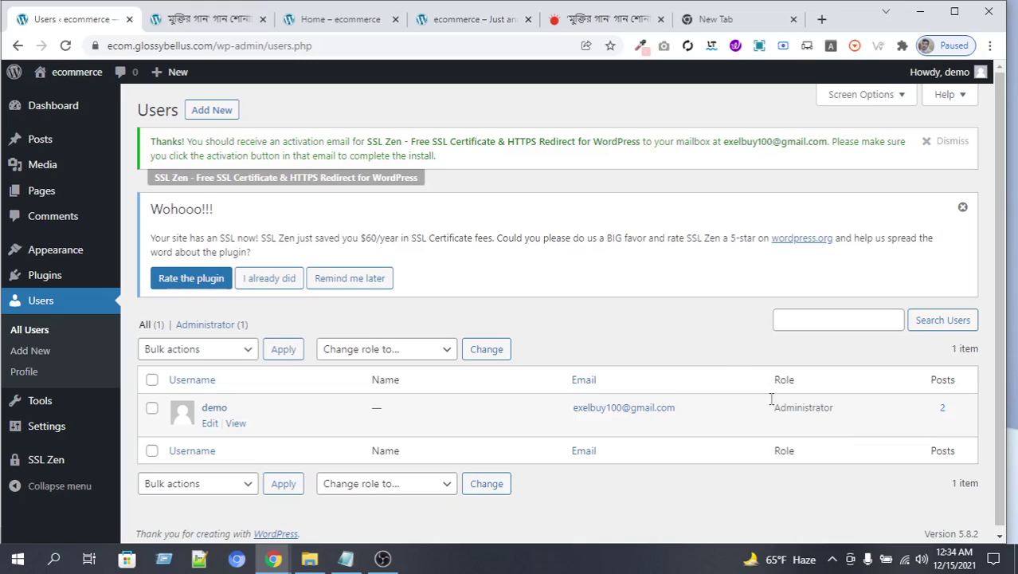
{"action": "scroll", "coordinate": [1002, 217], "scroll_direction": "down", "scroll_amount": 1}
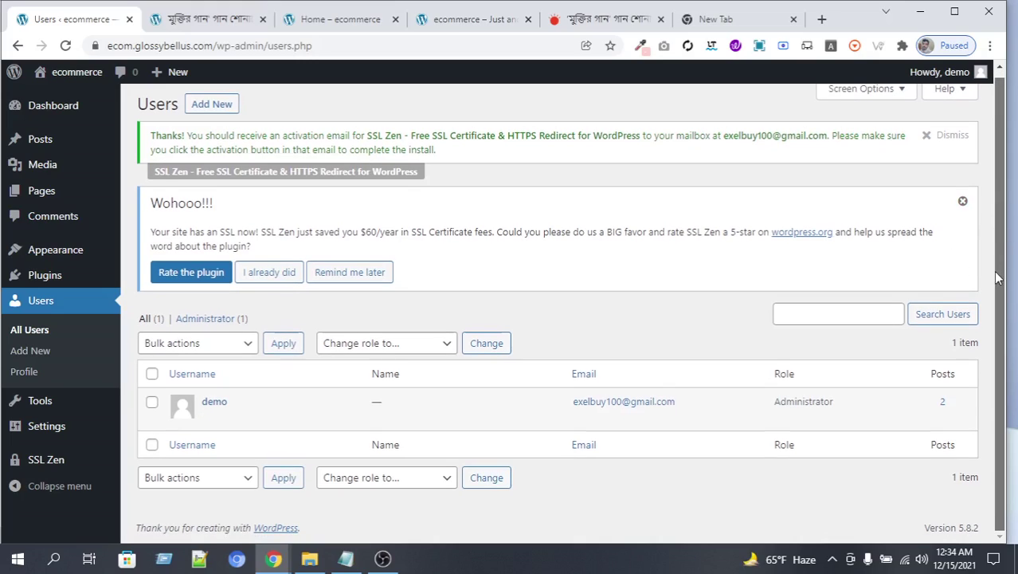
{"action": "mouse_move", "coordinate": [28, 407]}
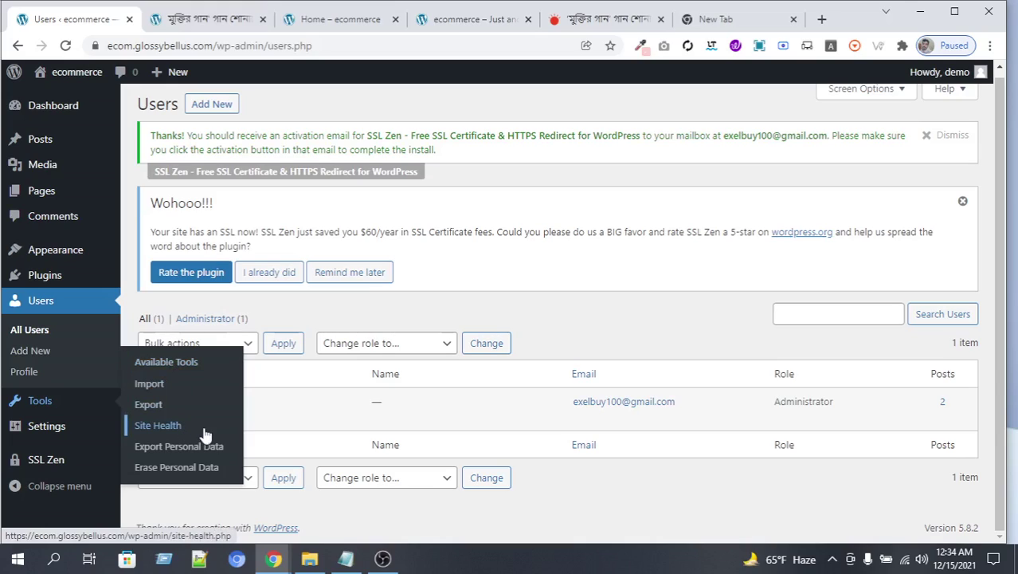
- Open the General Settings and compare the site title with the header of the Home page, checking the WordPress address as well
{"action": "mouse_move", "coordinate": [37, 440]}
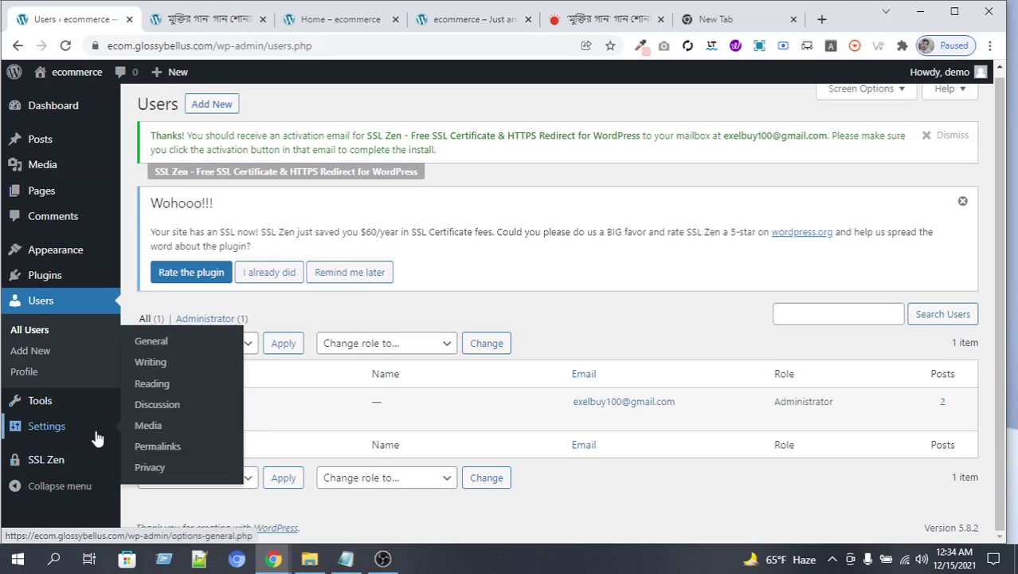
{"action": "left_click", "coordinate": [148, 343]}
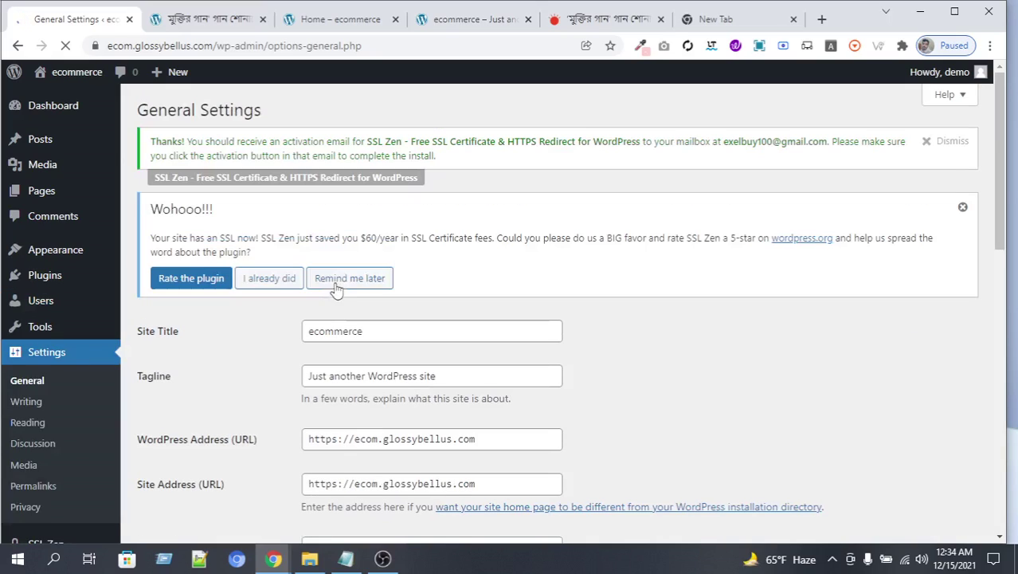
{"action": "left_click_drag", "start_coordinate": [1001, 164], "coordinate": [1000, 227]}
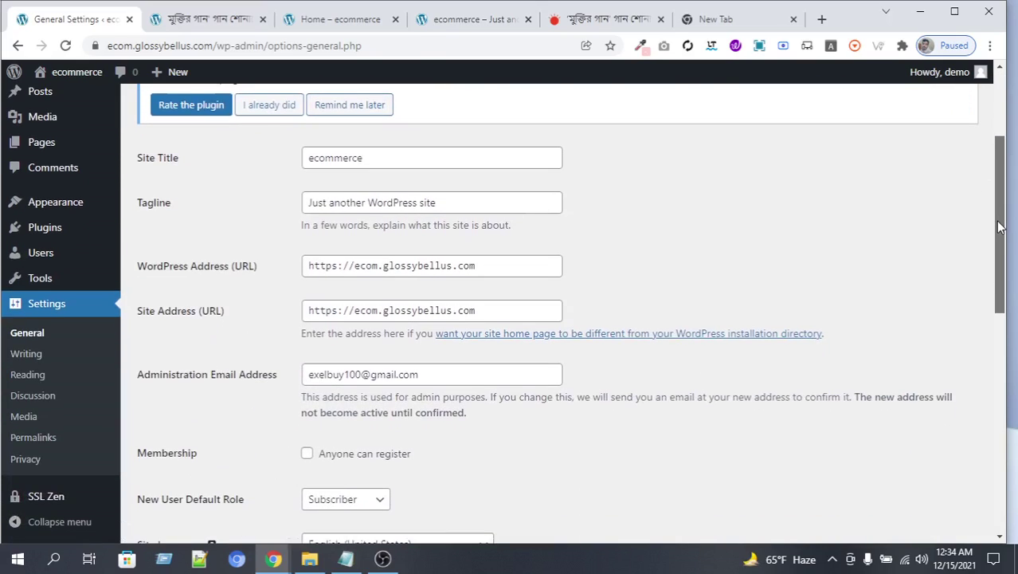
{"action": "left_click", "coordinate": [349, 158]}
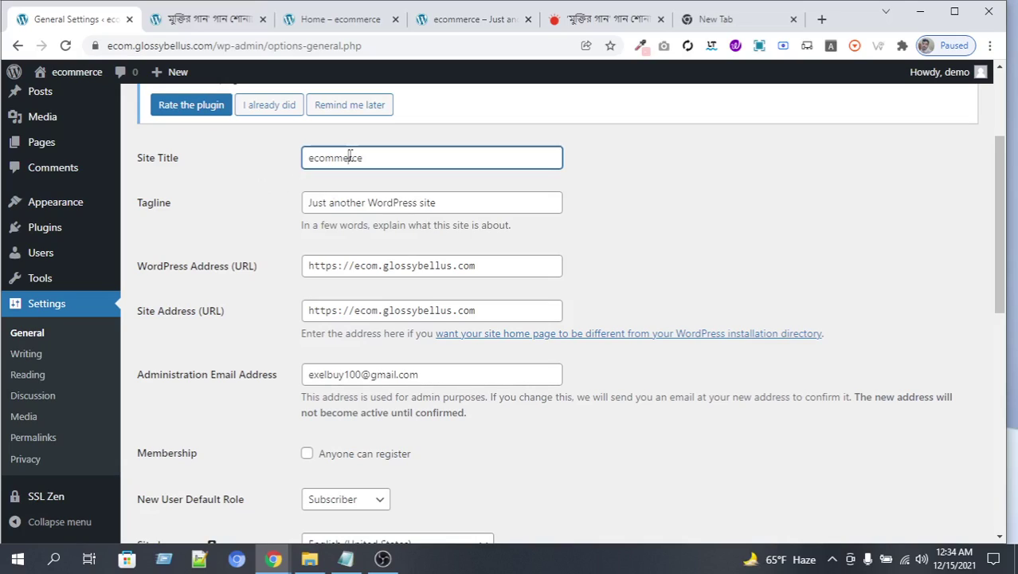
{"action": "left_click", "coordinate": [332, 24]}
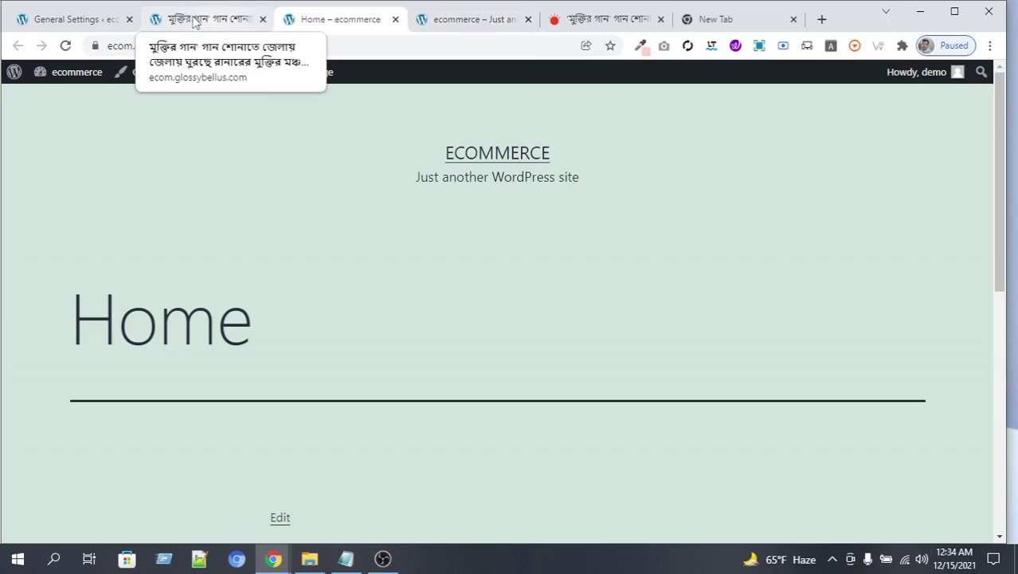
{"action": "left_click", "coordinate": [80, 21]}
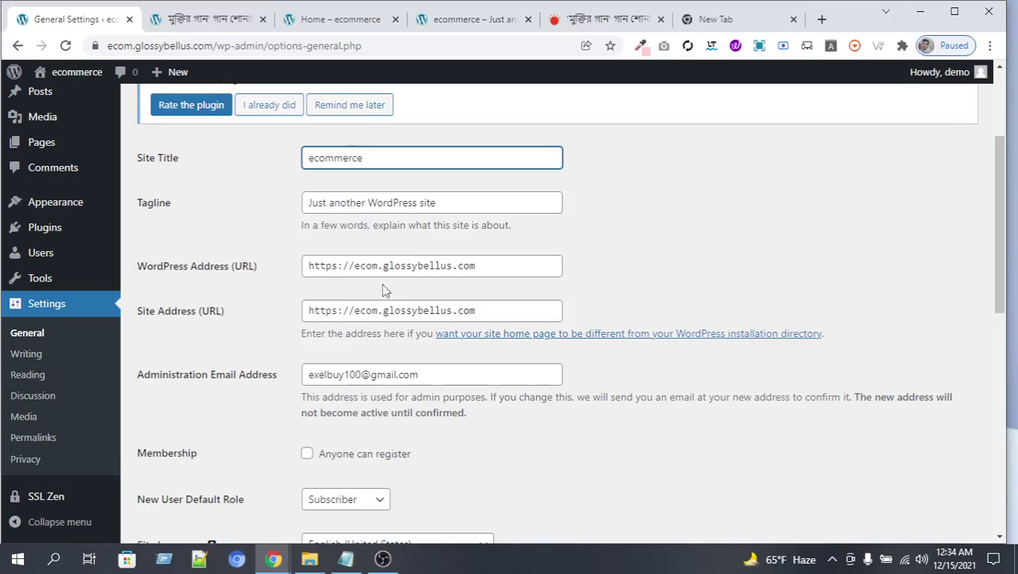
{"action": "left_click_drag", "start_coordinate": [333, 267], "coordinate": [396, 266]}
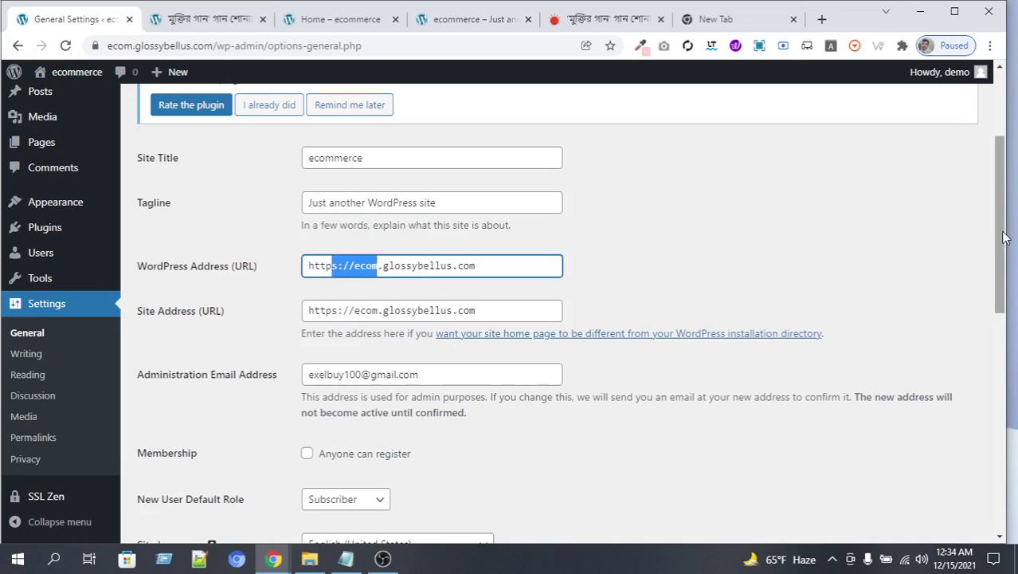
- Allow anyone to register under Membership in the General Settings
{"action": "left_click_drag", "start_coordinate": [999, 237], "coordinate": [975, 324]}
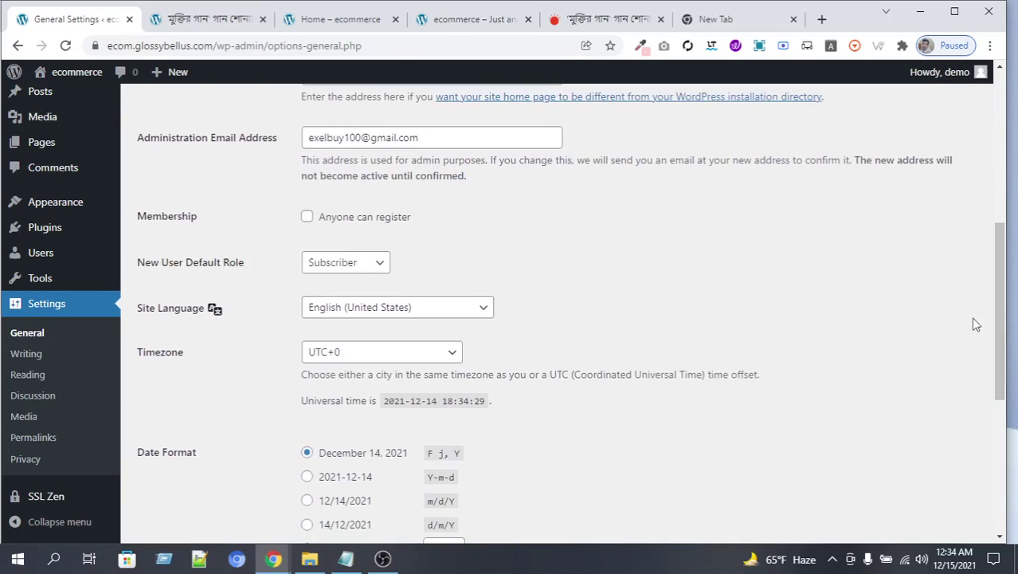
{"action": "left_click", "coordinate": [307, 221]}
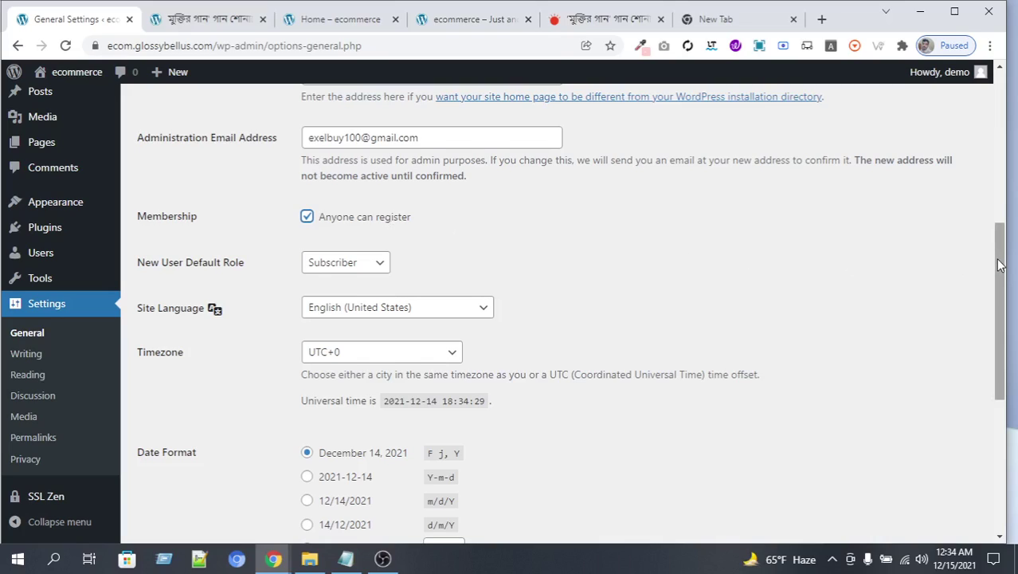
{"action": "left_click_drag", "start_coordinate": [1000, 264], "coordinate": [925, 287]}
- Try Contributor as the new user default role and switch the role back to Subscriber
{"action": "left_click", "coordinate": [366, 215]}
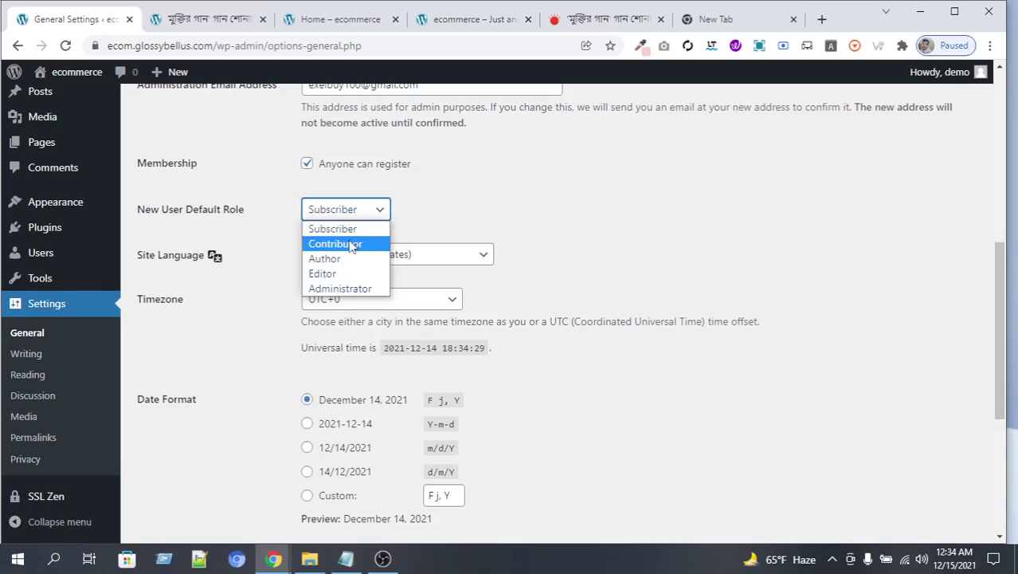
{"action": "left_click", "coordinate": [350, 245]}
{"action": "left_click", "coordinate": [380, 215]}
{"action": "left_click", "coordinate": [336, 229]}
{"action": "left_click", "coordinate": [447, 205]}
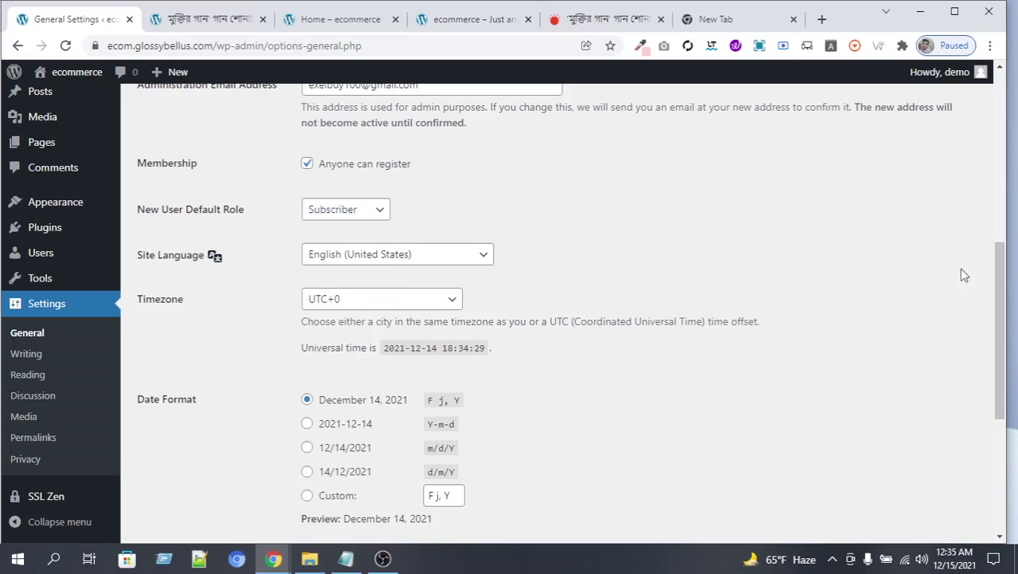
- Review the rest of the General Settings and look through the Writing Settings down to Update Services
{"action": "left_click_drag", "start_coordinate": [997, 301], "coordinate": [991, 411]}
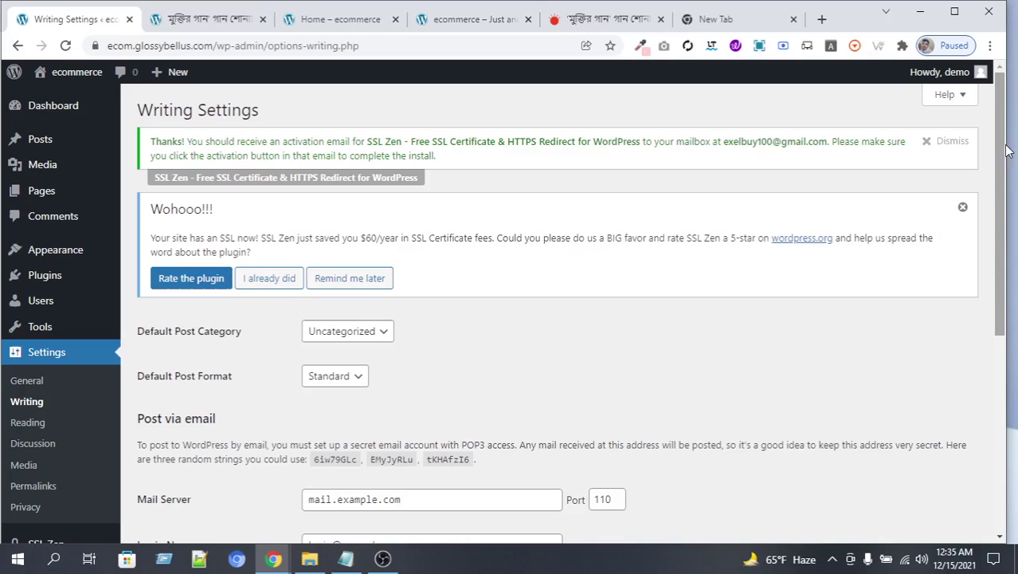
{"action": "scroll", "coordinate": [985, 240], "scroll_direction": "down", "scroll_amount": 2}
{"action": "scroll", "coordinate": [976, 319], "scroll_direction": "down", "scroll_amount": 3}
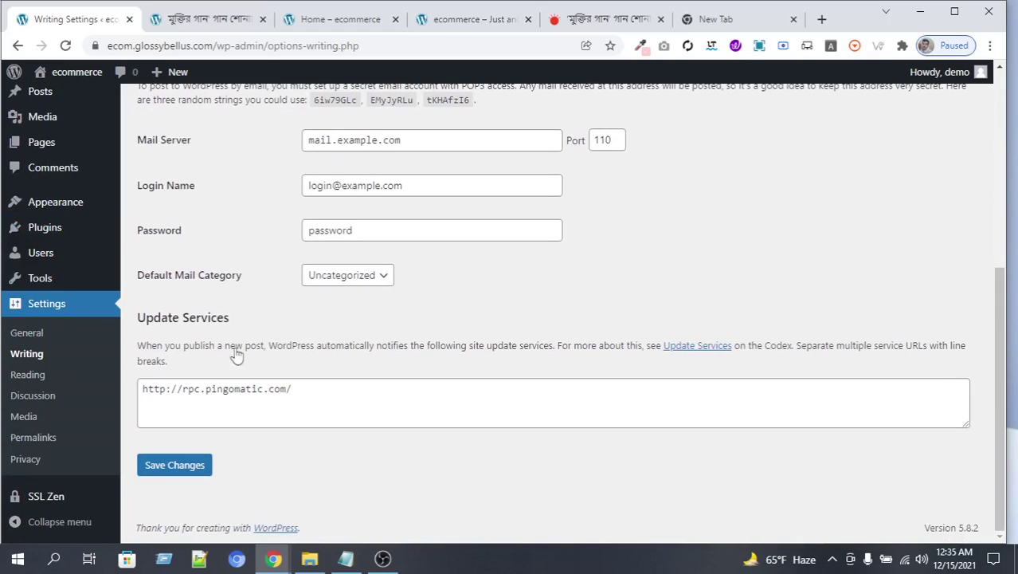
- In the Reading Settings, make the homepage display a static page and choose Home as the homepage
{"action": "left_click", "coordinate": [28, 379]}
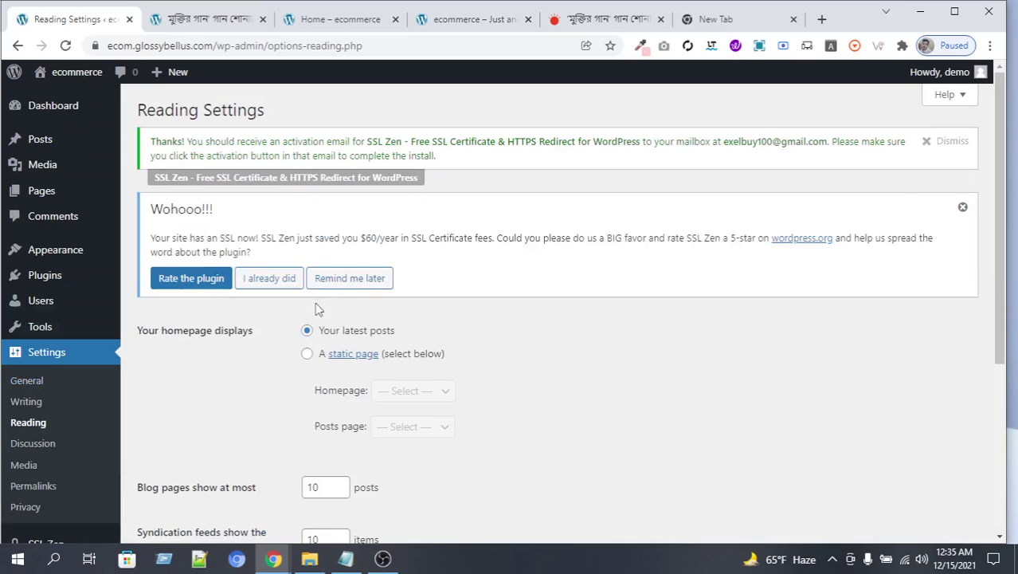
{"action": "scroll", "coordinate": [1004, 213], "scroll_direction": "down", "scroll_amount": 1}
{"action": "left_click", "coordinate": [306, 211]}
{"action": "left_click", "coordinate": [427, 252]}
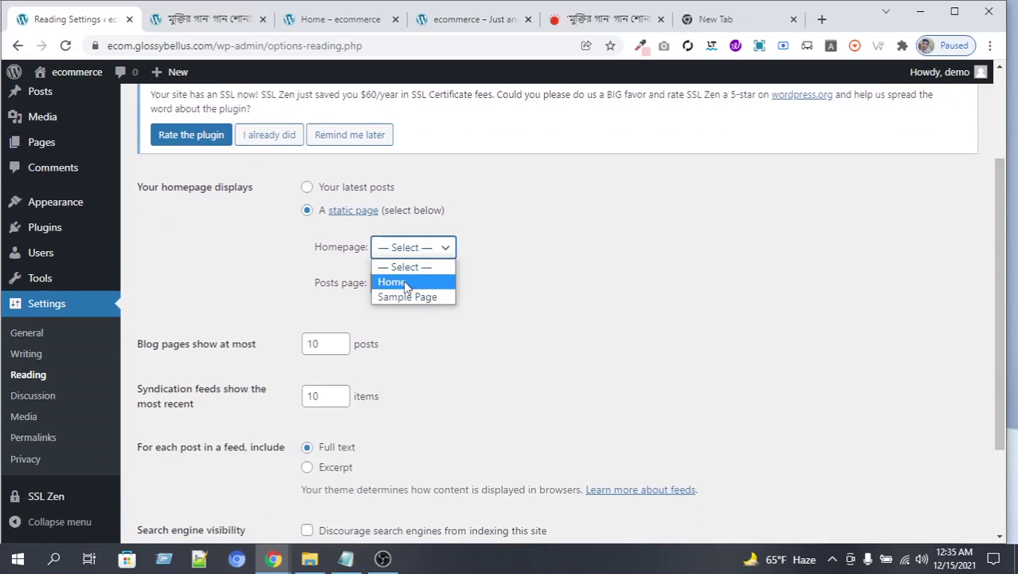
{"action": "left_click", "coordinate": [408, 281]}
{"action": "left_click", "coordinate": [444, 288]}
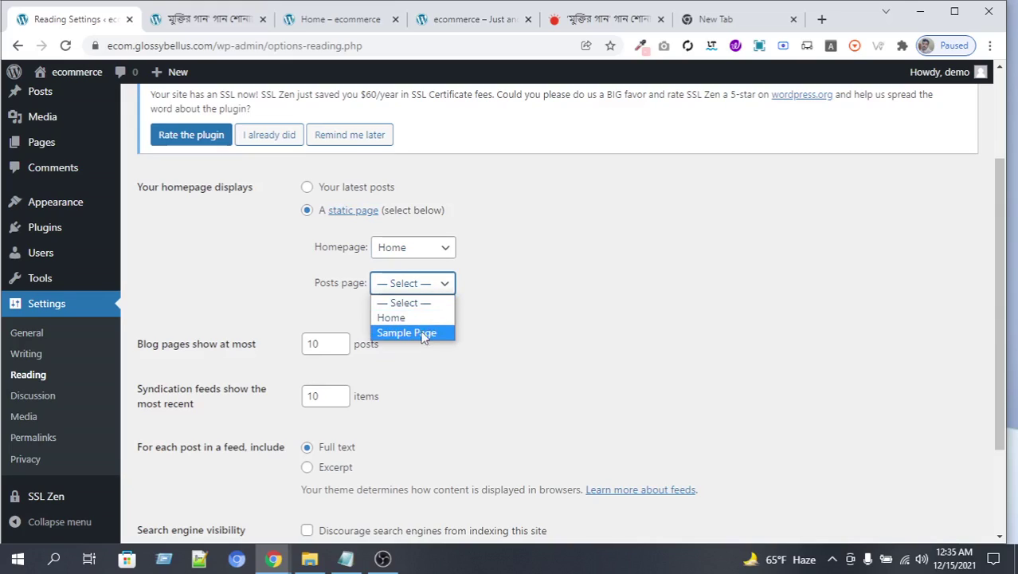
{"action": "left_click", "coordinate": [446, 356]}
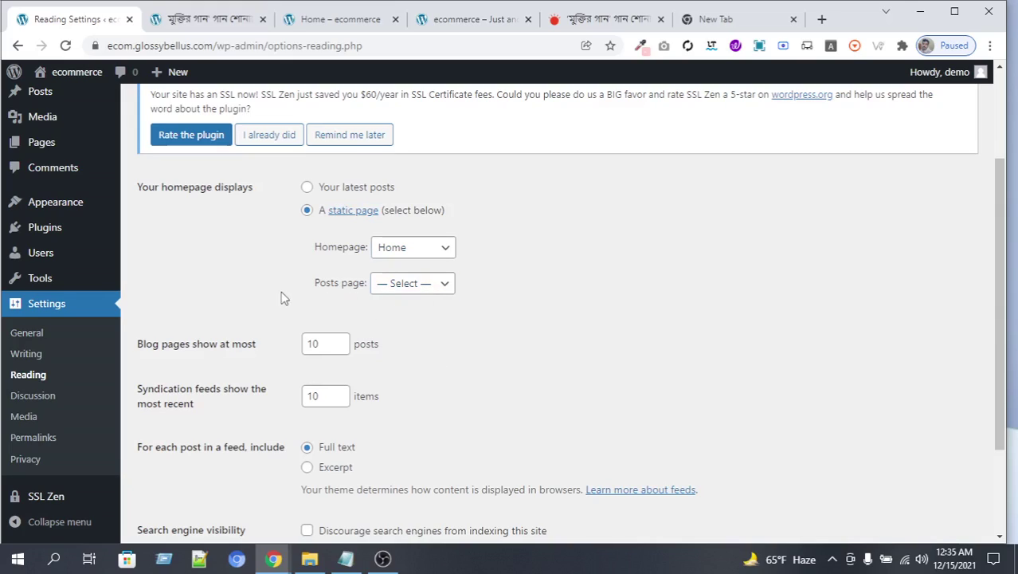
{"action": "left_click", "coordinate": [438, 288]}
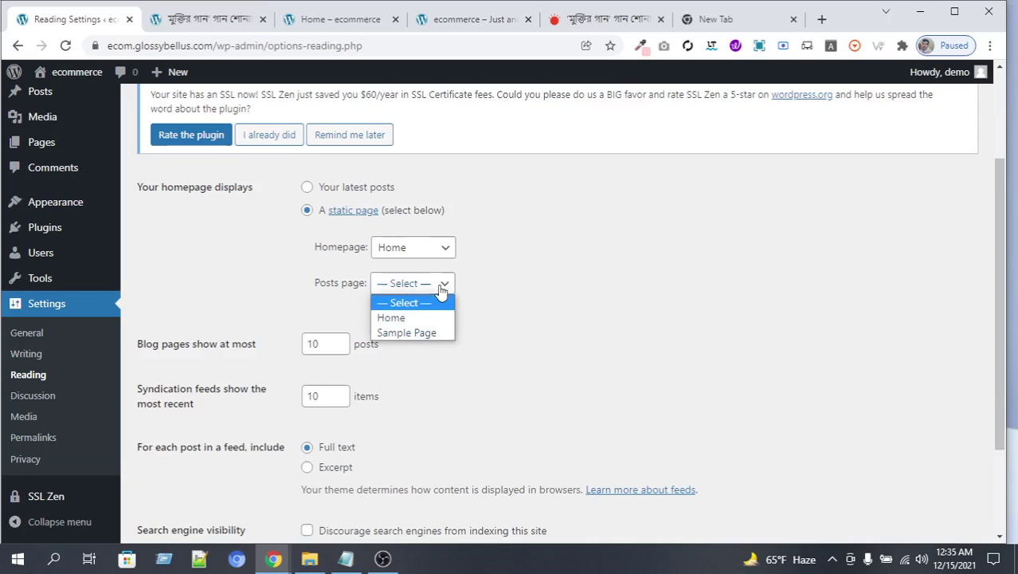
{"action": "left_click", "coordinate": [638, 306]}
- Save the changes to the Reading Settings
{"action": "scroll", "coordinate": [956, 314], "scroll_direction": "down", "scroll_amount": 3}
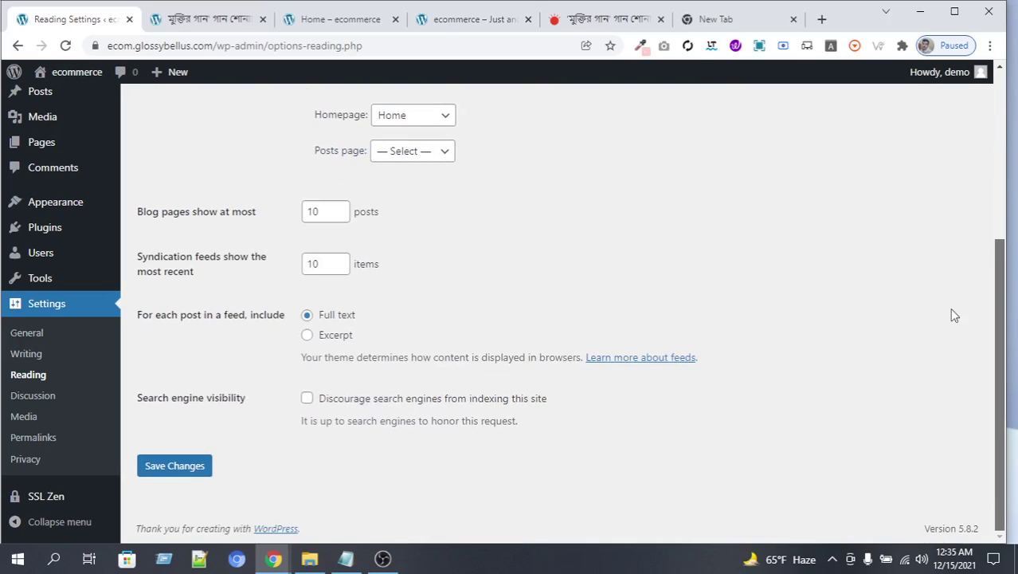
{"action": "left_click", "coordinate": [168, 471]}
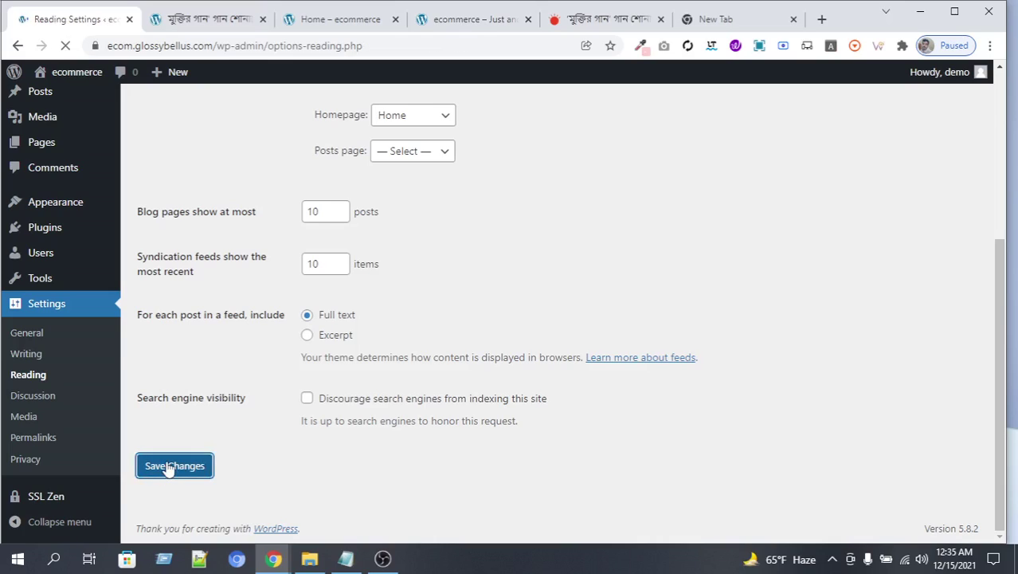
- Turn off the option that discourages search engines from indexing this site
{"action": "scroll", "coordinate": [961, 395], "scroll_direction": "down", "scroll_amount": 5}
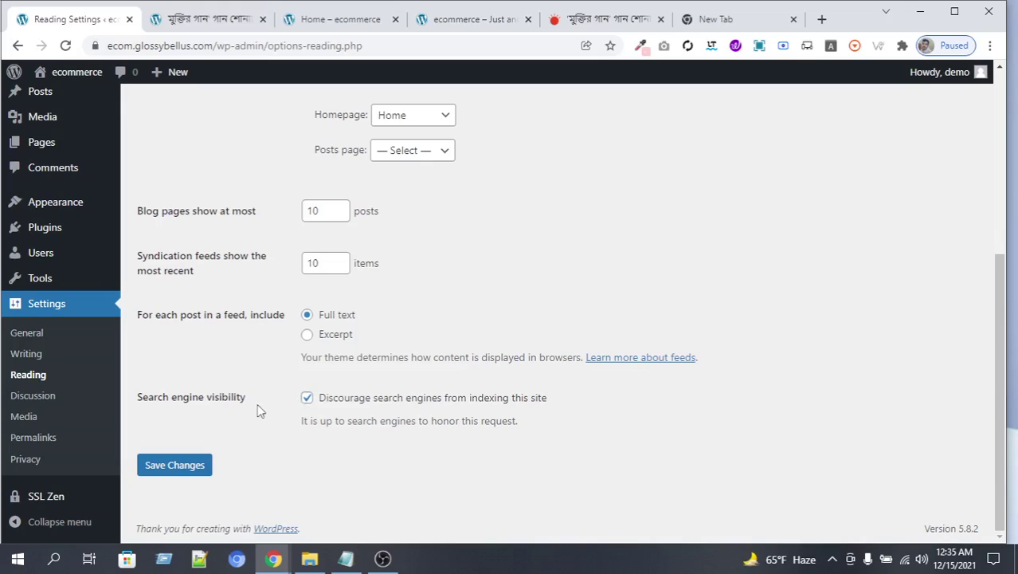
{"action": "left_click", "coordinate": [307, 402]}
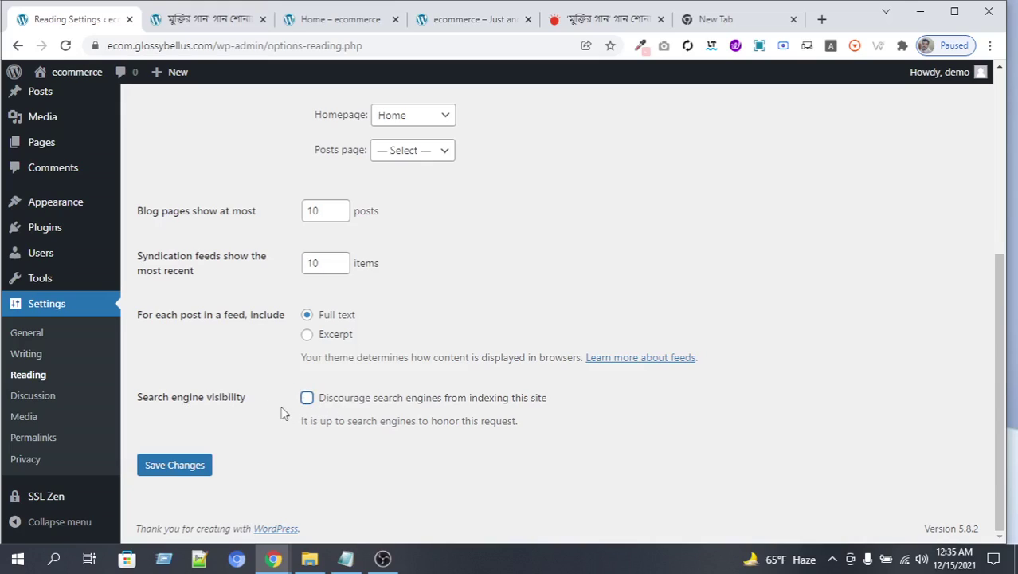
- Look through the Discussion Settings and the image sizes in the Media Settings
{"action": "left_click", "coordinate": [33, 404]}
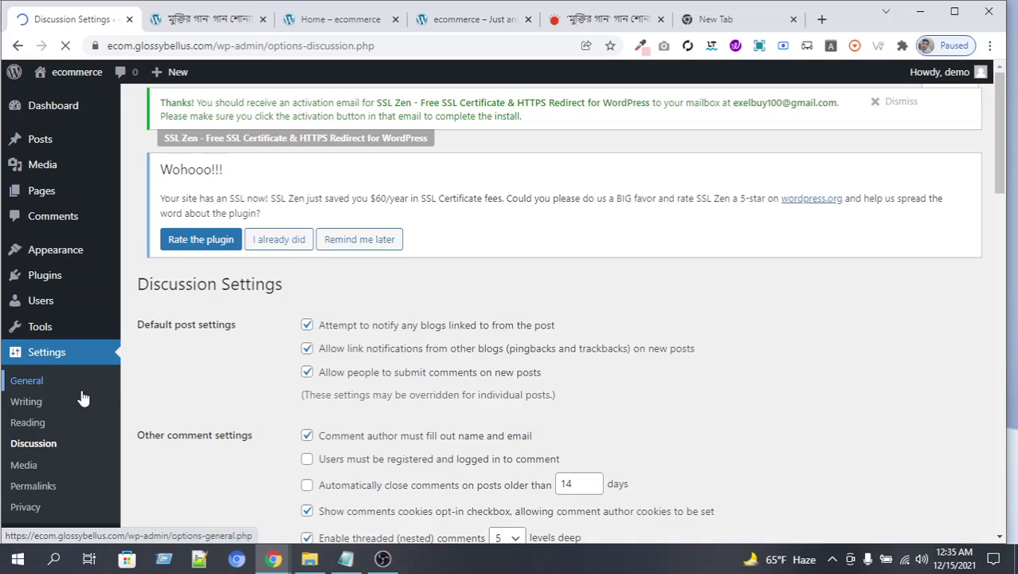
{"action": "left_click_drag", "start_coordinate": [1000, 156], "coordinate": [989, 352]}
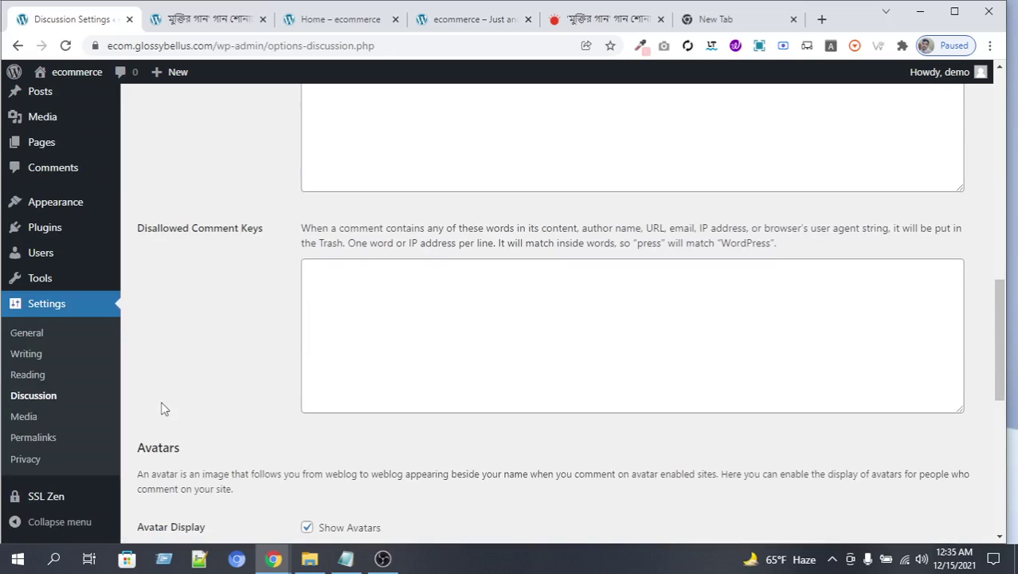
{"action": "left_click", "coordinate": [23, 416]}
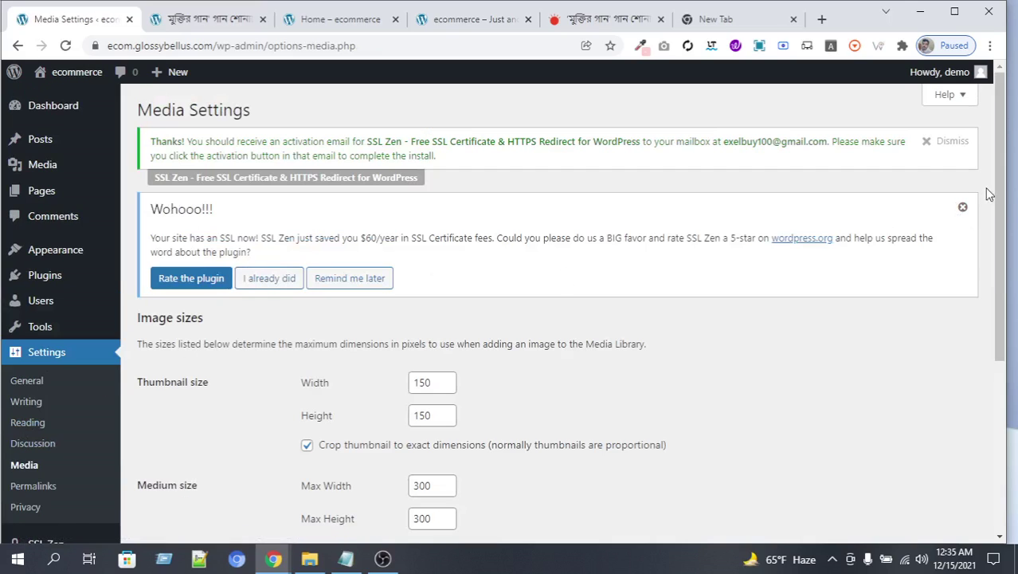
{"action": "left_click_drag", "start_coordinate": [1000, 199], "coordinate": [977, 398]}
- Set the permalink structure to Post name and save the Permalink Settings
{"action": "left_click", "coordinate": [29, 440]}
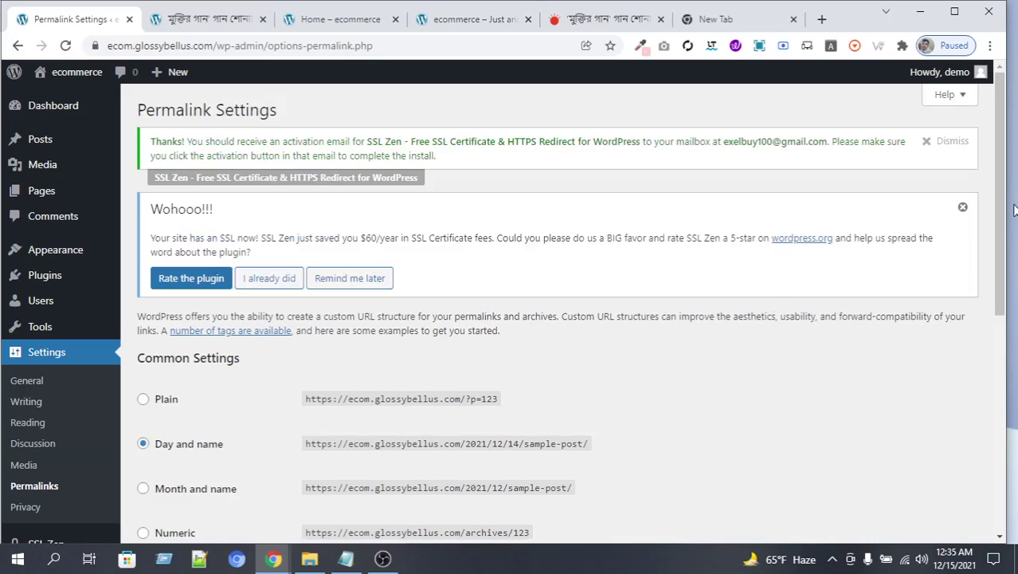
{"action": "left_click_drag", "start_coordinate": [1000, 208], "coordinate": [951, 354]}
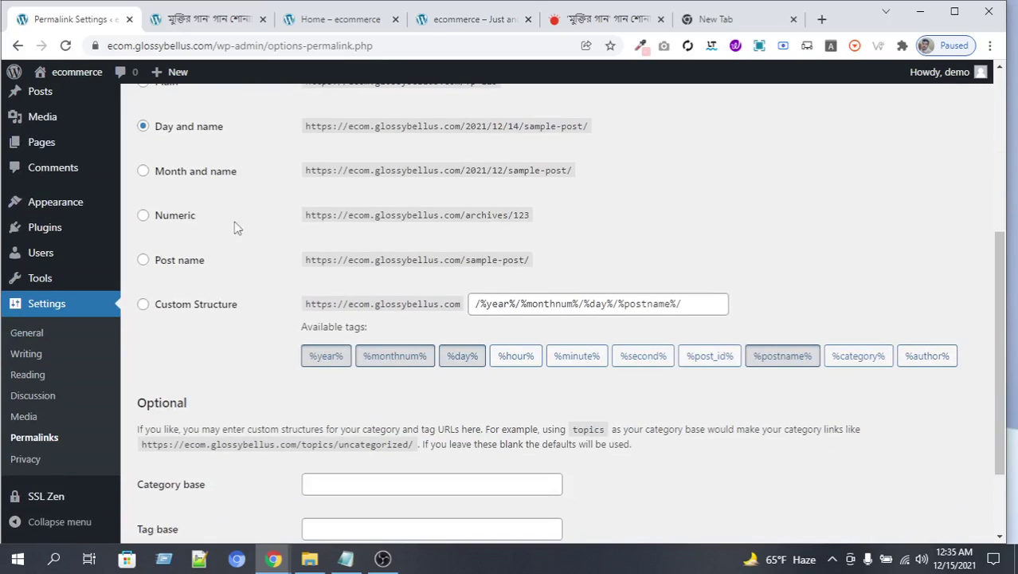
{"action": "left_click", "coordinate": [144, 263]}
{"action": "left_click_drag", "start_coordinate": [994, 257], "coordinate": [999, 363]}
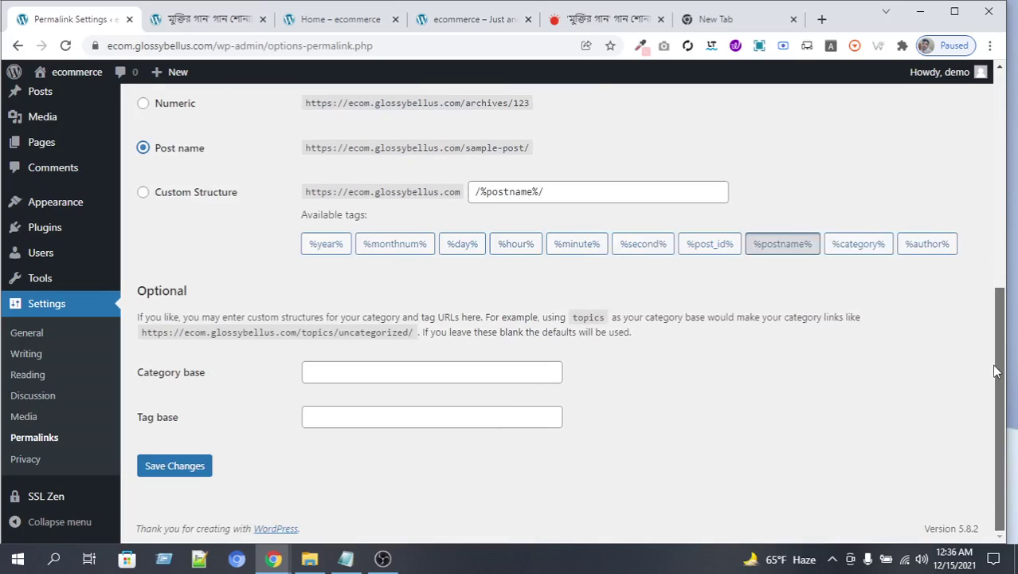
{"action": "left_click", "coordinate": [182, 470]}
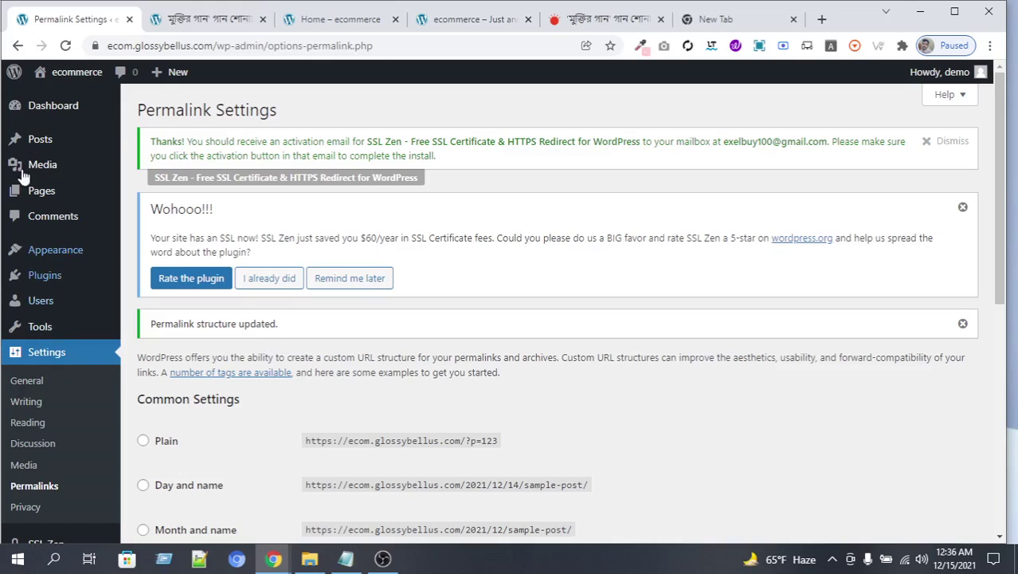
{"action": "mouse_move", "coordinate": [60, 321]}
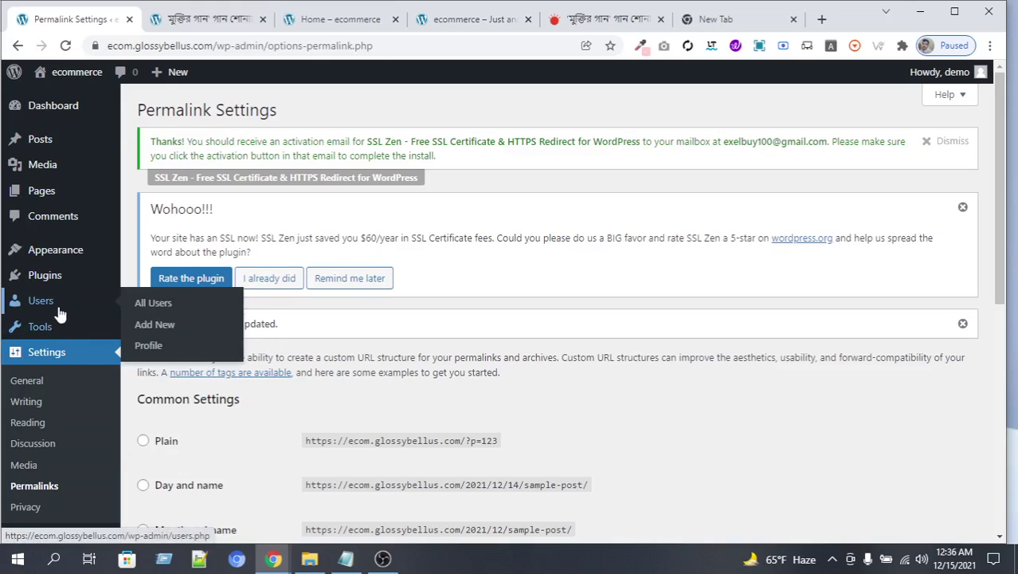